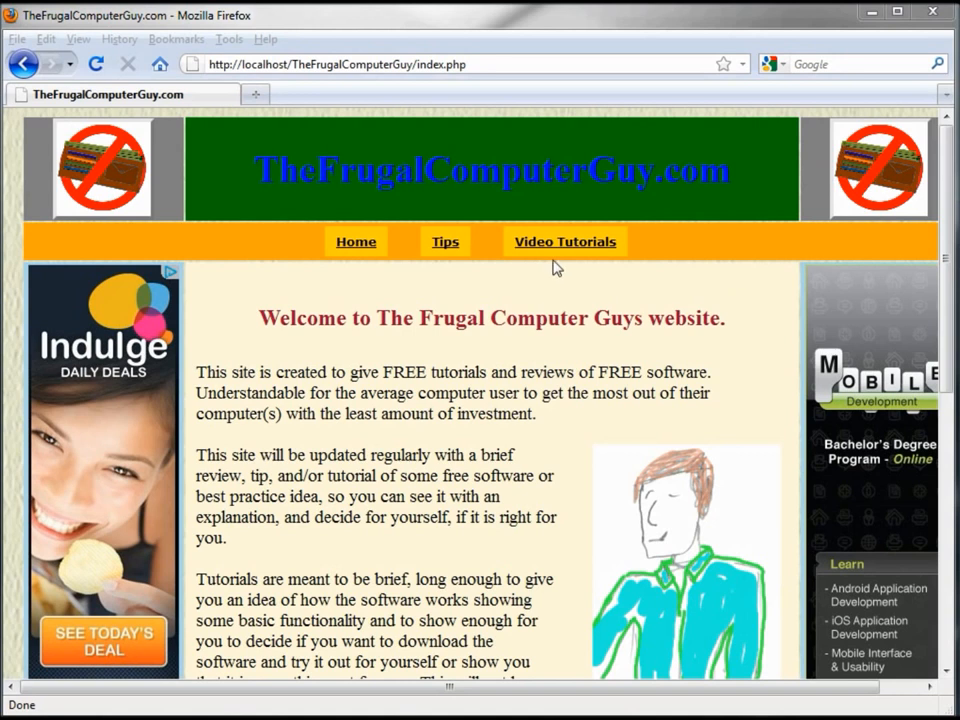
Step: View the site's Office: Spreadsheet video tutorials page and switch to the 23-ConditionalFormatting.ods workbook in LibreOffice Calc
click(565, 250)
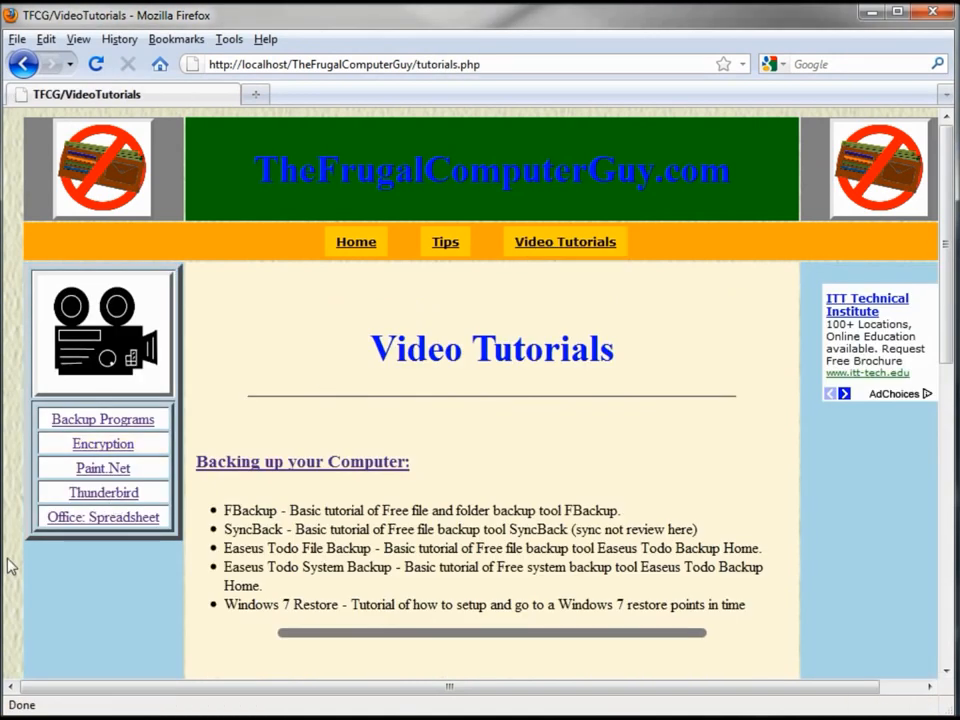
click(110, 520)
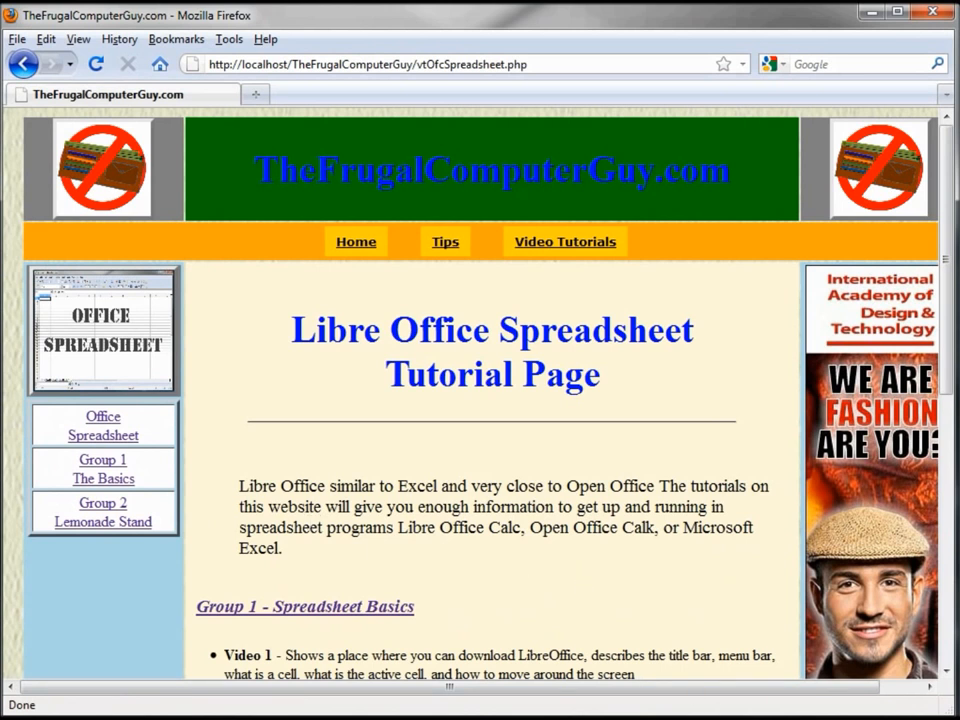
key(alt+Tab)
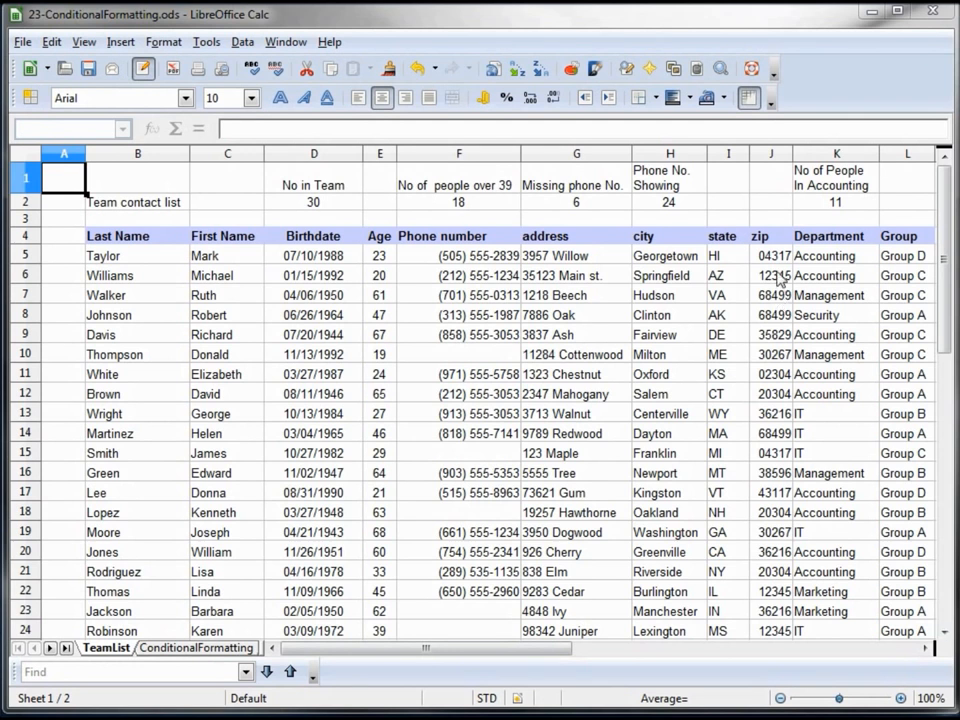
Step: Set up a conditional format for the first Department cell, K5, with condition 1 as cell value equal to "Accounting"
click(835, 258)
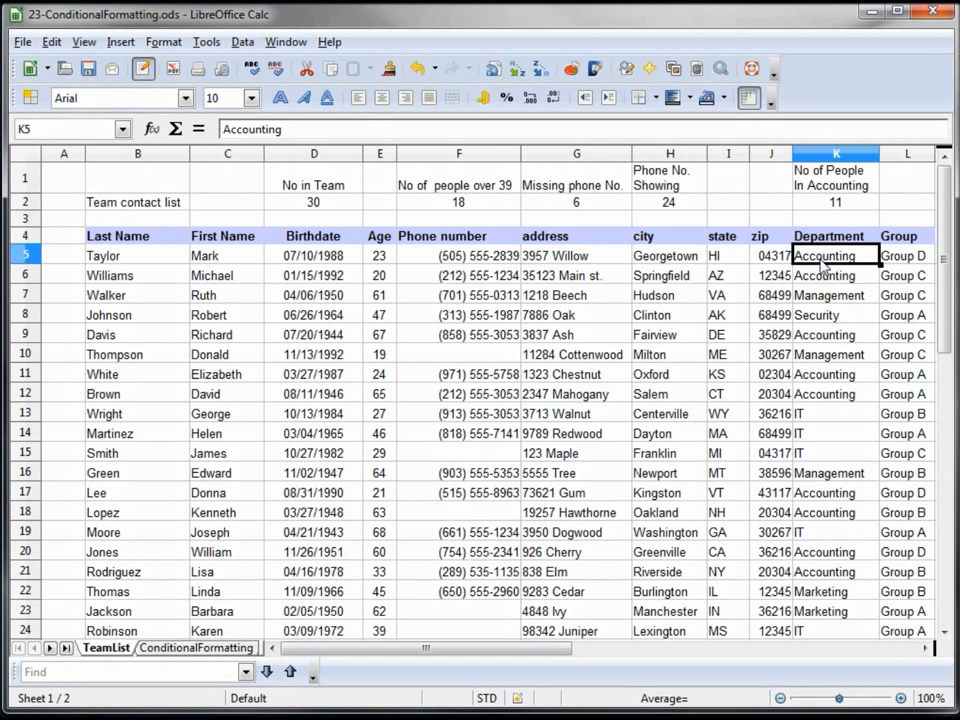
click(154, 45)
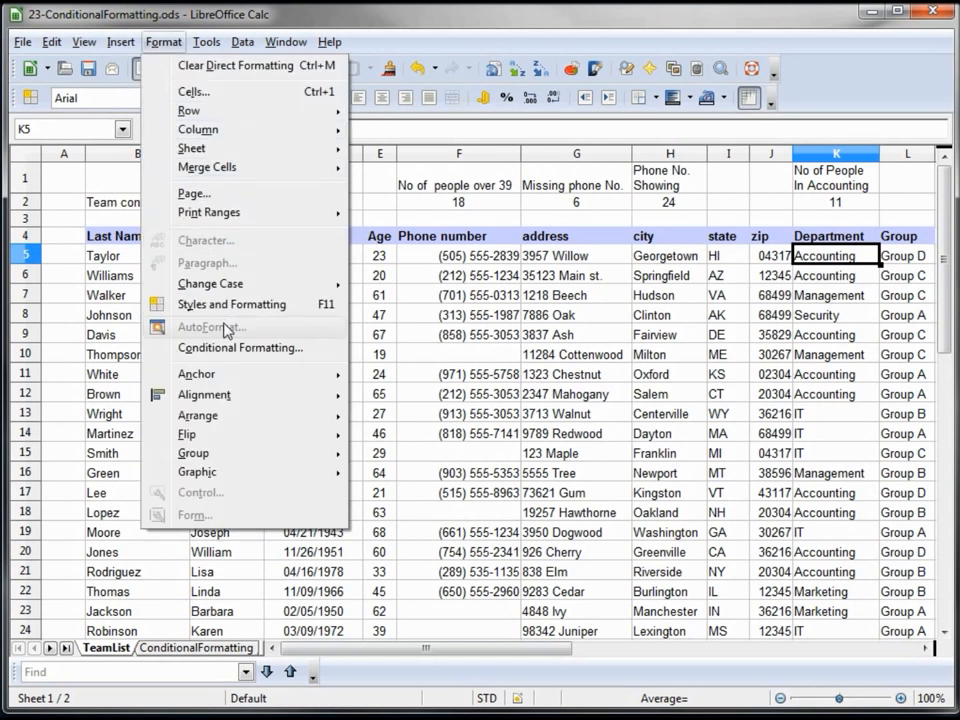
click(221, 350)
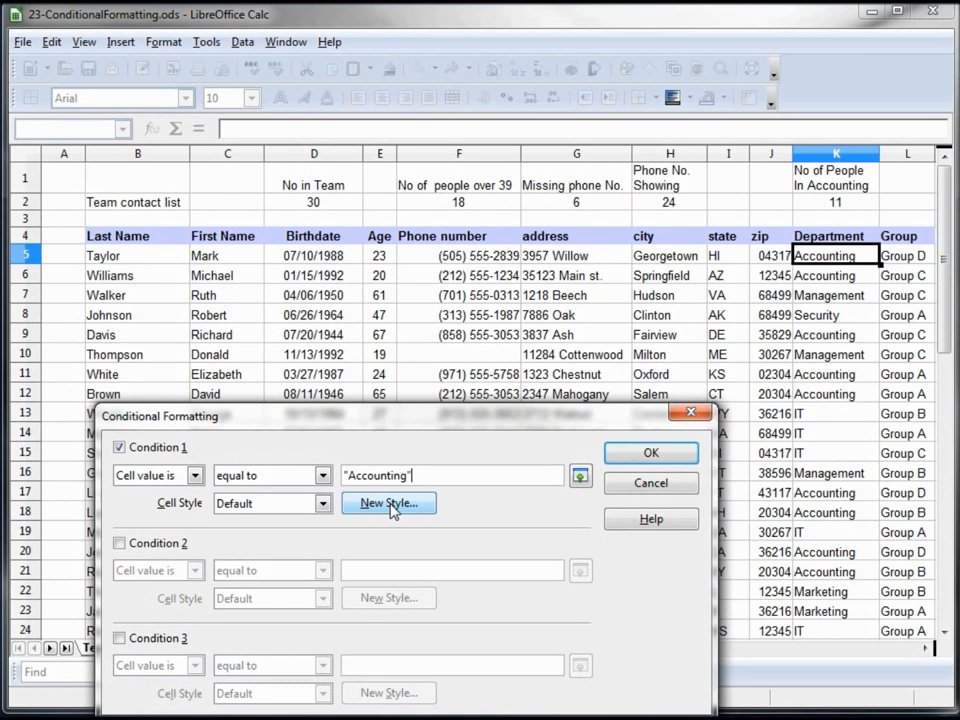
Step: Create a new cell style for condition 1 and name it Accounting
click(323, 503)
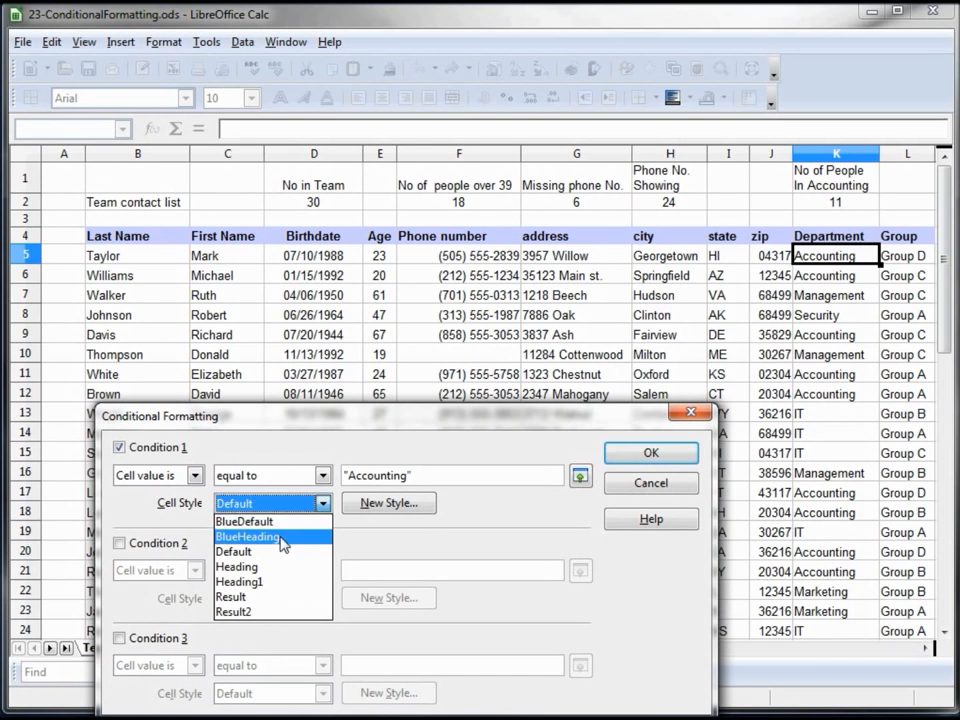
click(376, 505)
click(376, 505)
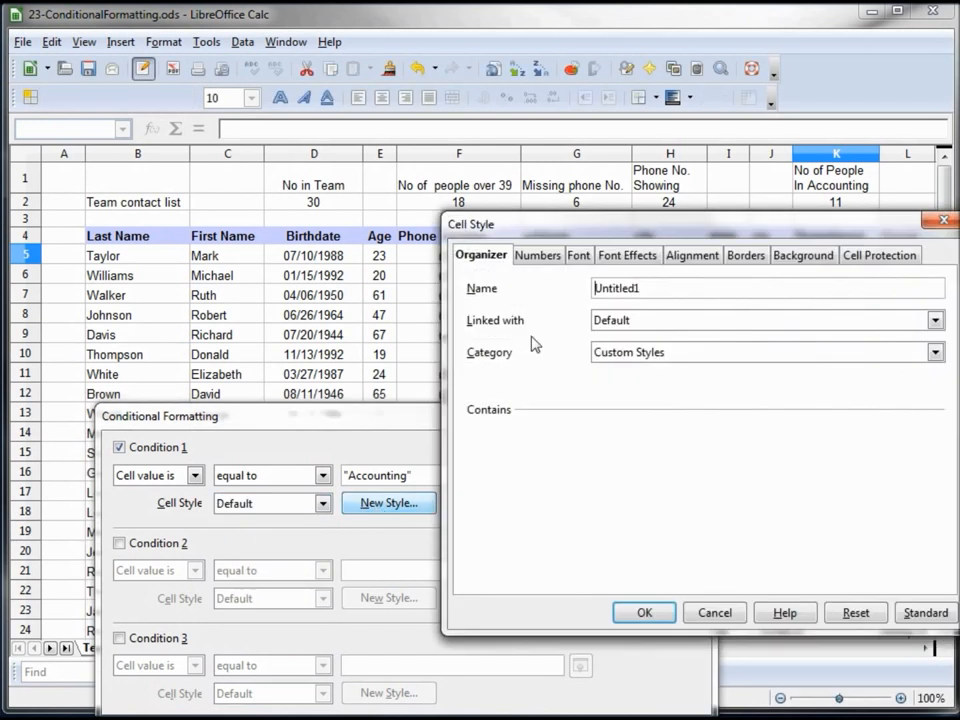
drag(651, 289, 596, 289)
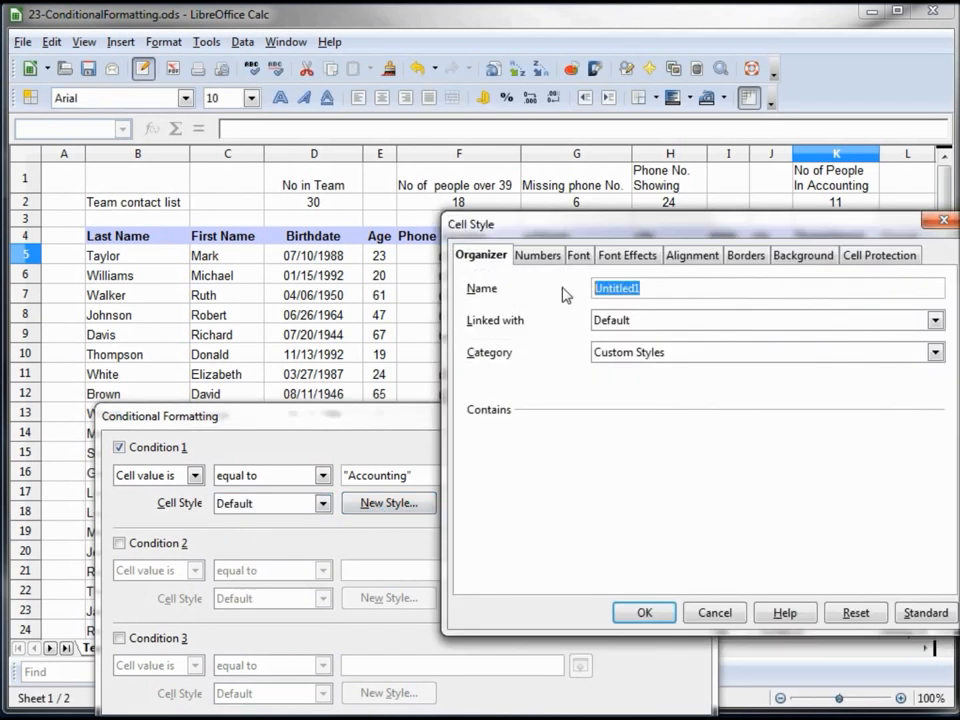
text(Accounting)
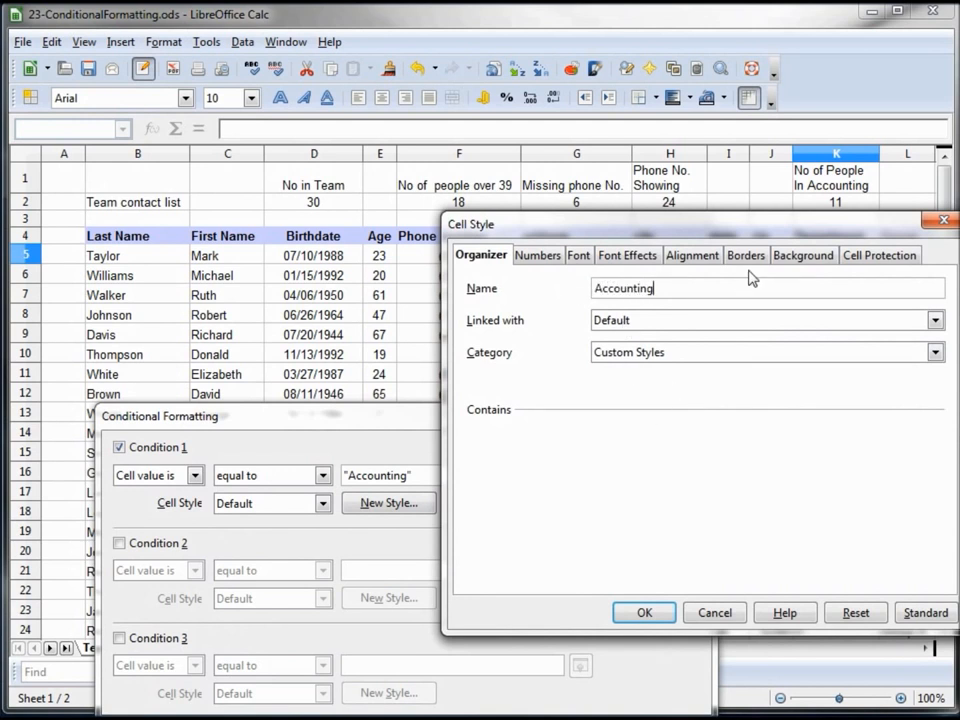
Step: Give the Accounting style a Yellow background and bold font, and apply the conditional format to K5
click(800, 255)
click(663, 336)
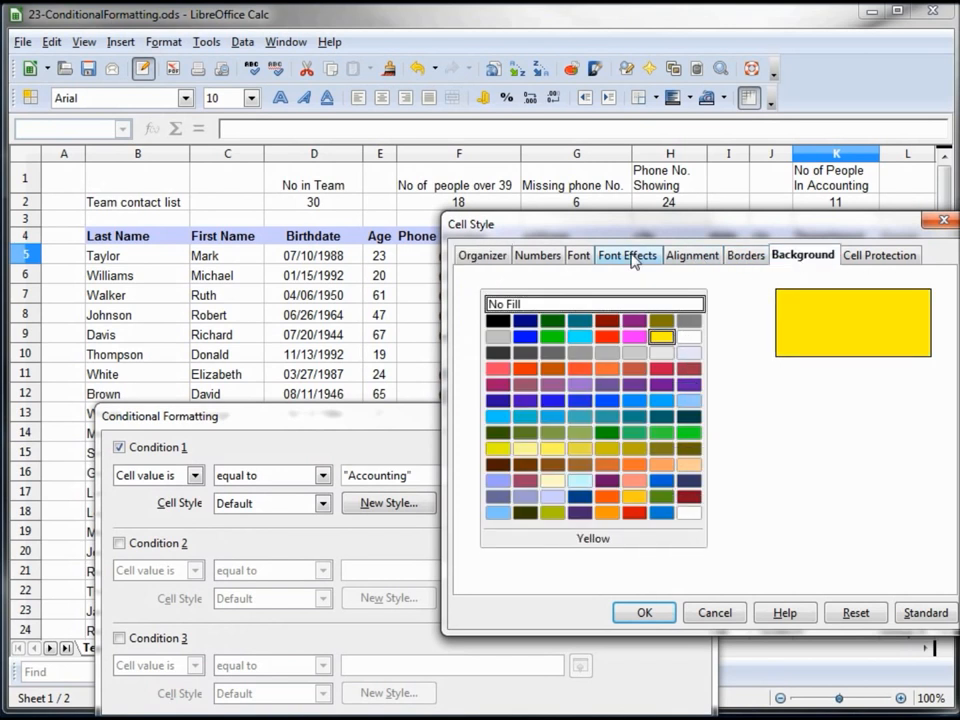
click(580, 258)
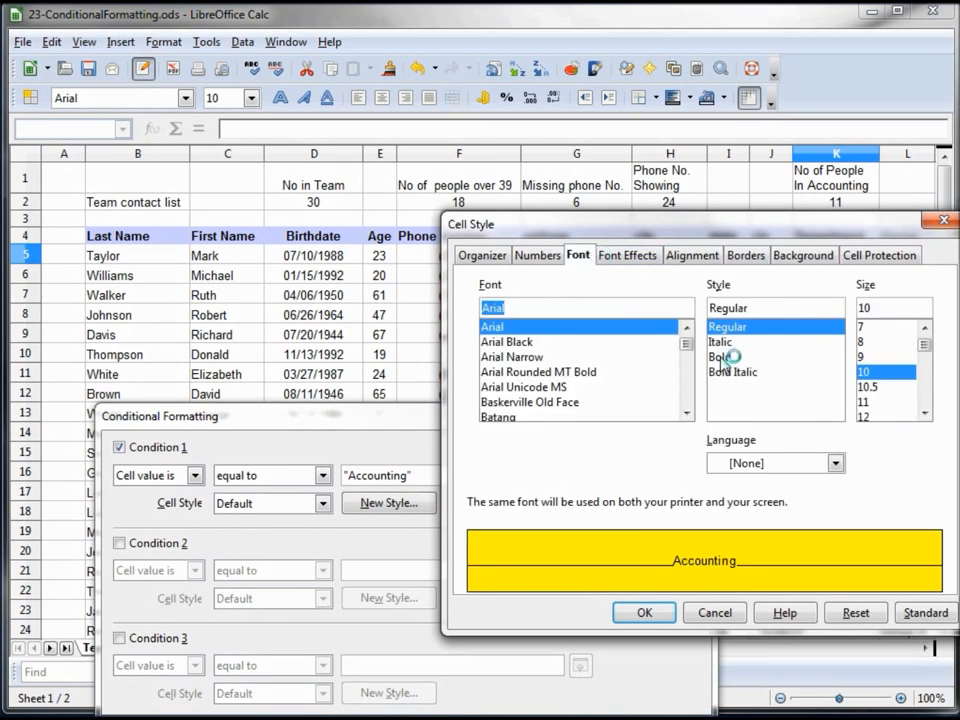
click(760, 357)
click(640, 613)
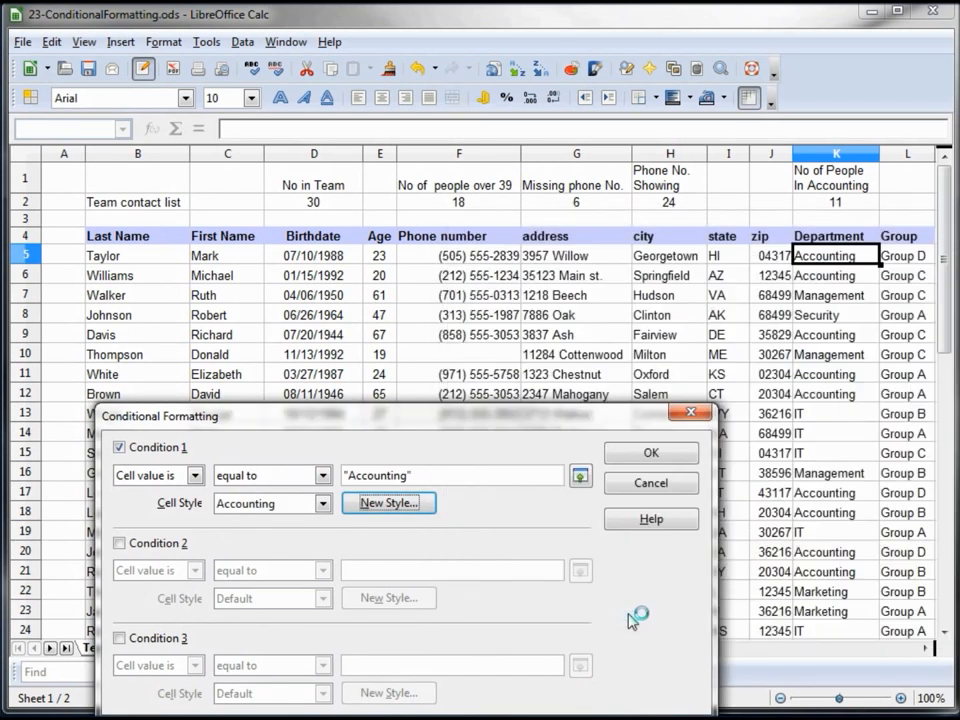
click(651, 454)
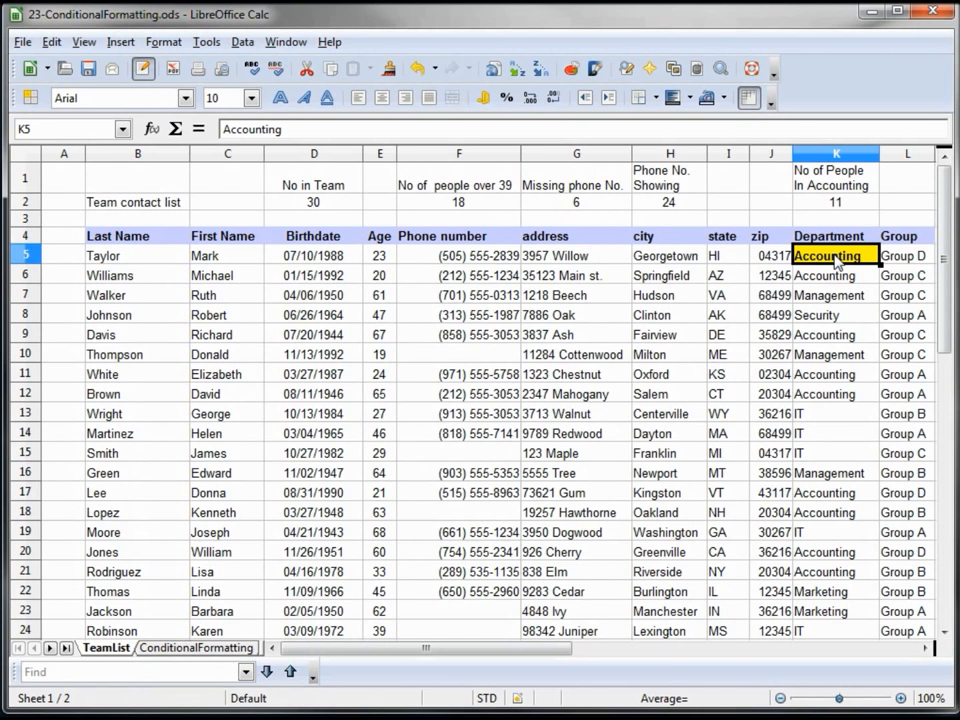
Step: Copy K5's conditional formatting down the rest of the Department column with the Format Paintbrush and check the column
click(388, 70)
mouse_move(823, 267)
mouse_down()
mouse_move(818, 660)
mouse_move(857, 566)
mouse_move(832, 562)
mouse_up()
click(837, 550)
scroll(807, 460, up, 1)
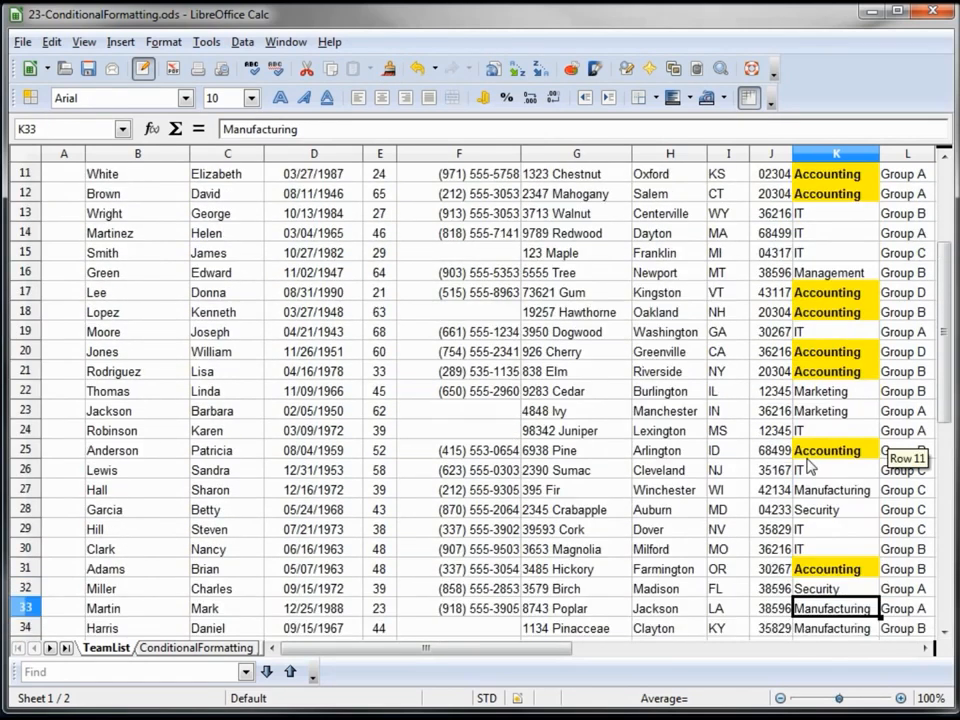
scroll(807, 460, up, 4)
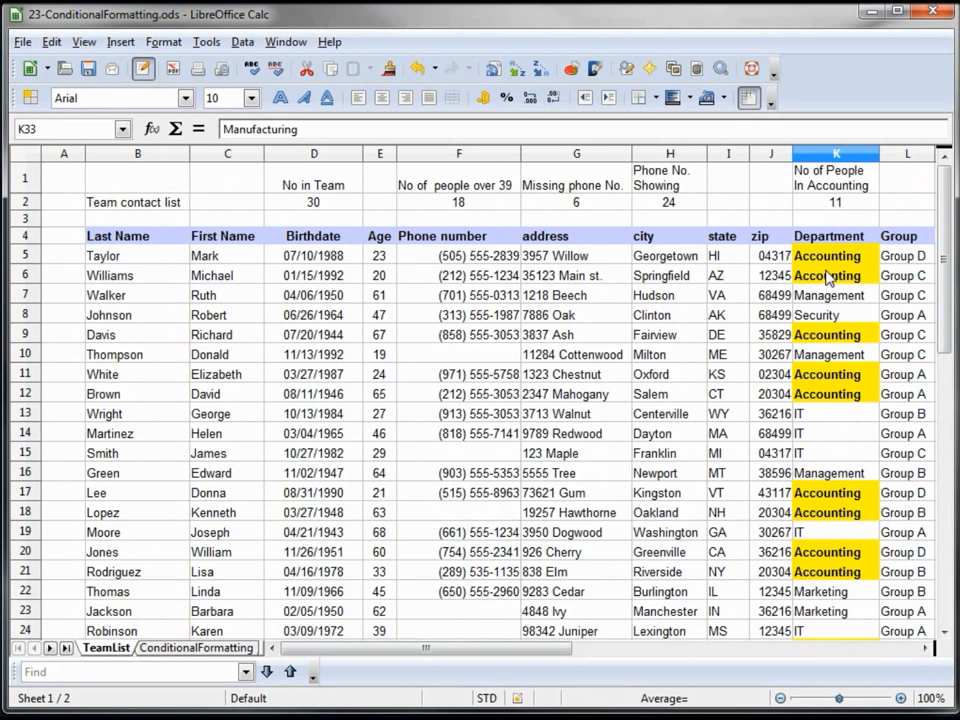
Step: Set up a conditional format for the first Age cell, E5, with condition 1 as cell value less than 40
click(379, 258)
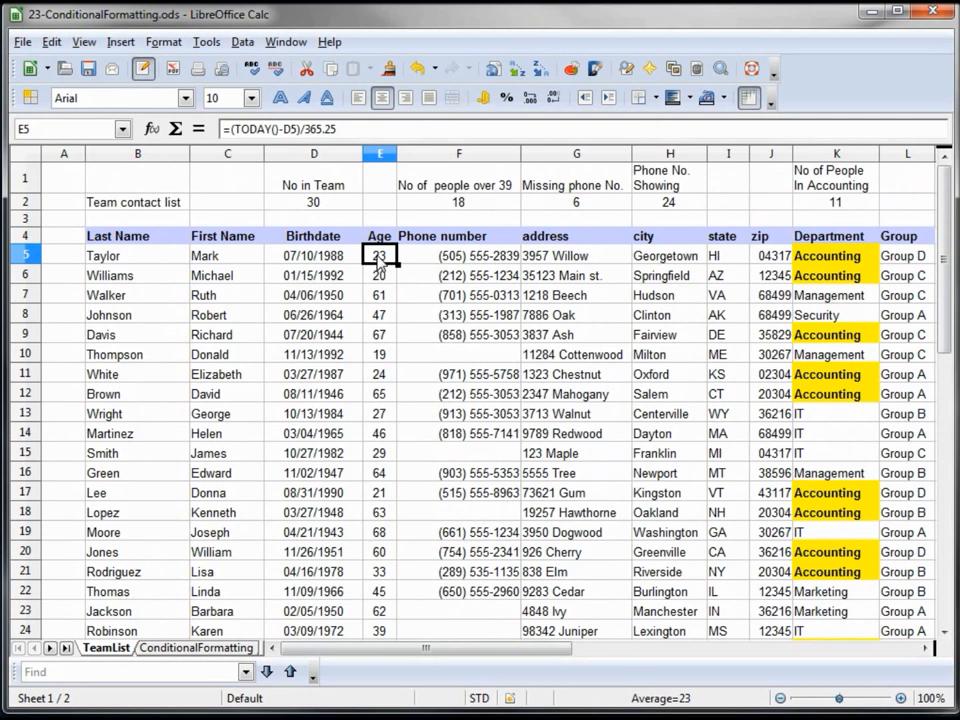
click(121, 42)
mouse_move(158, 50)
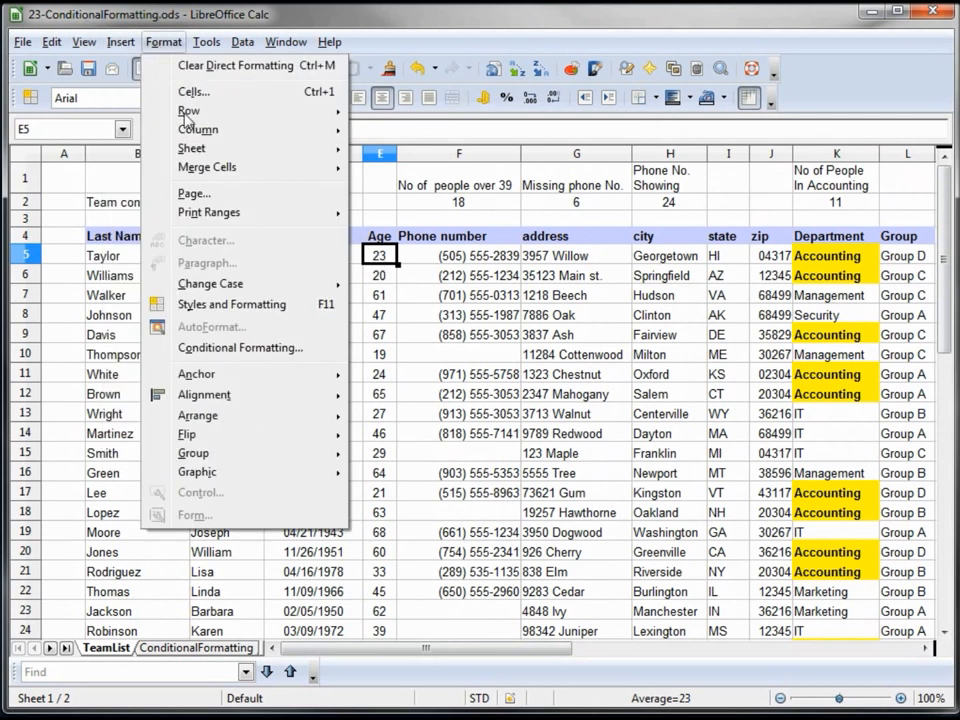
click(230, 350)
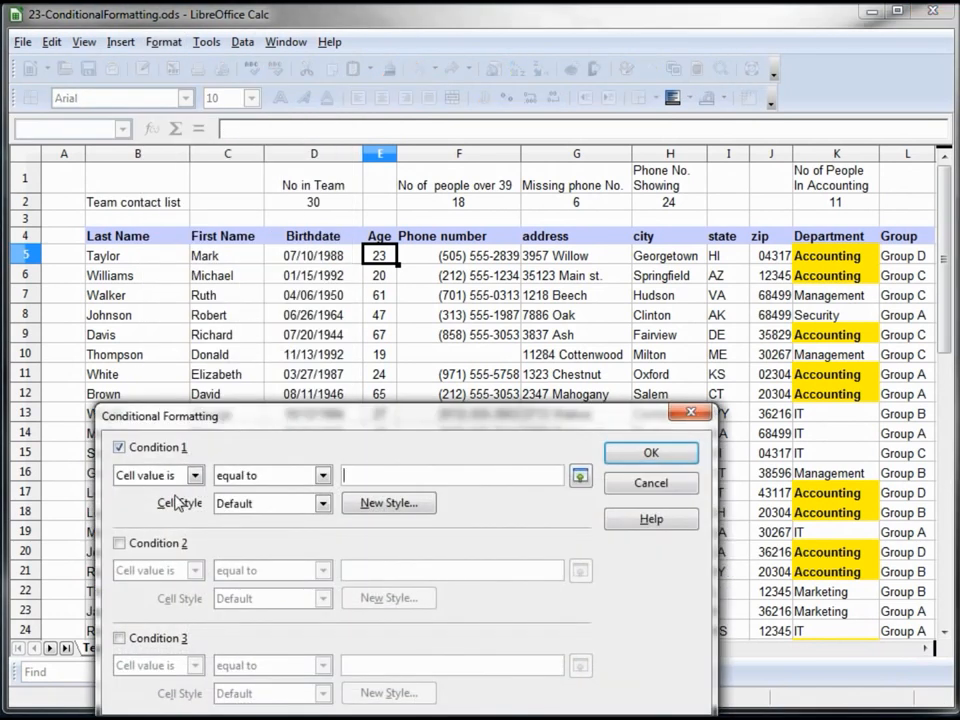
click(322, 475)
click(276, 509)
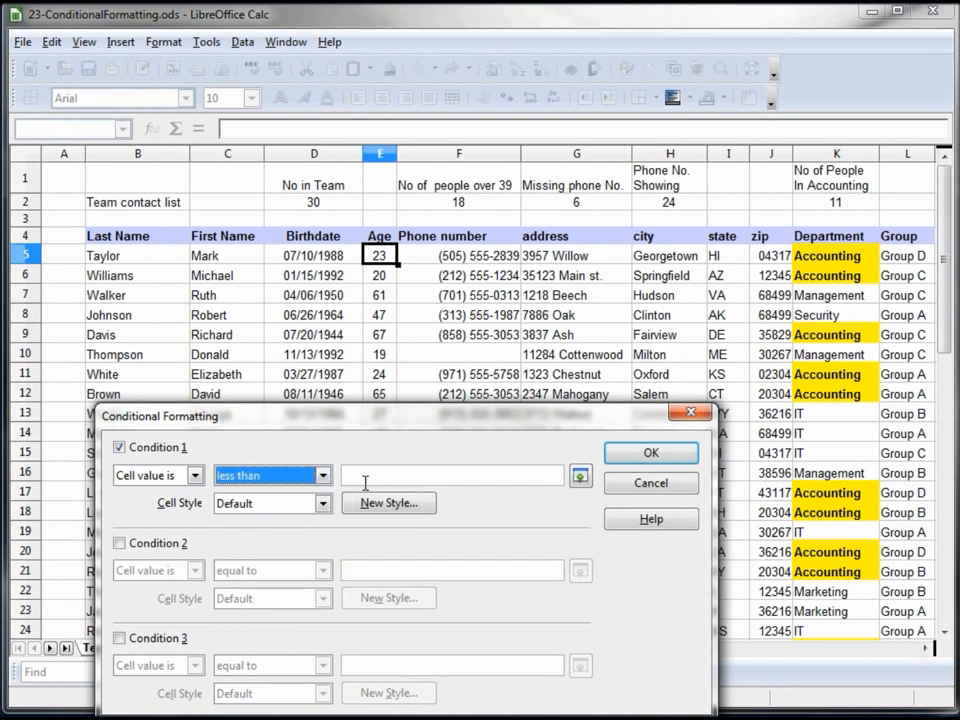
click(370, 477)
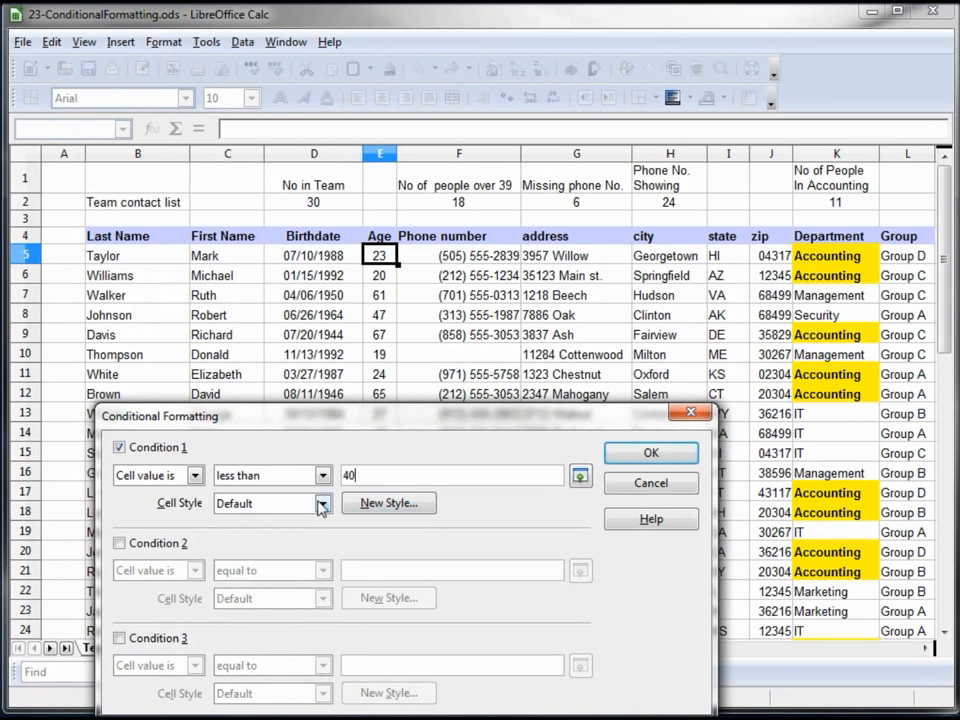
Step: Create a new cell style for condition 1 with a bright green background, keeping the default style name
click(370, 504)
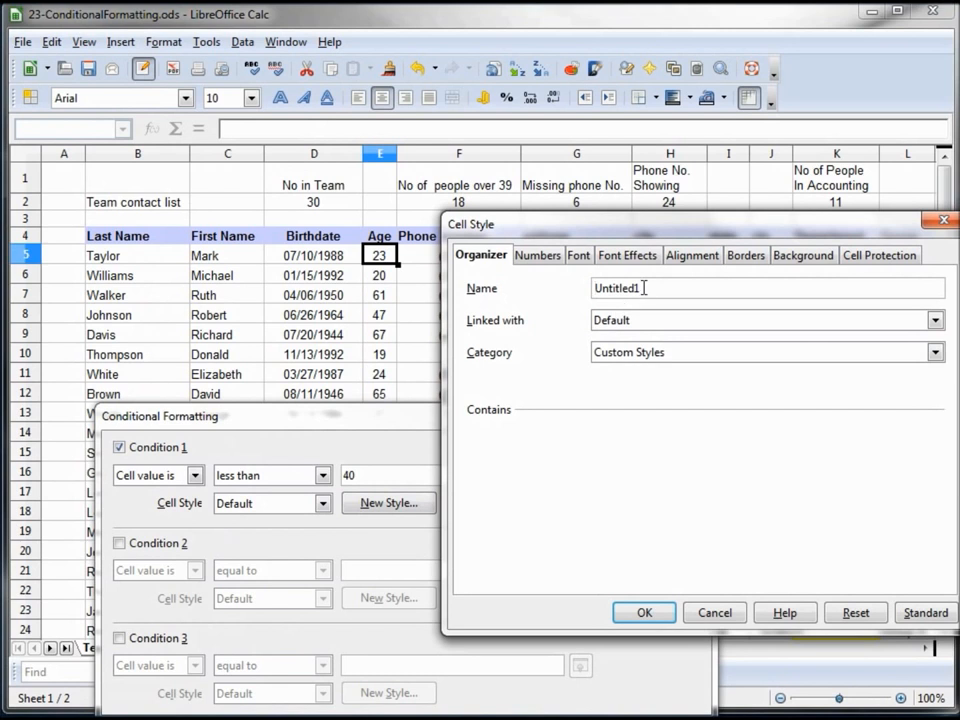
click(797, 257)
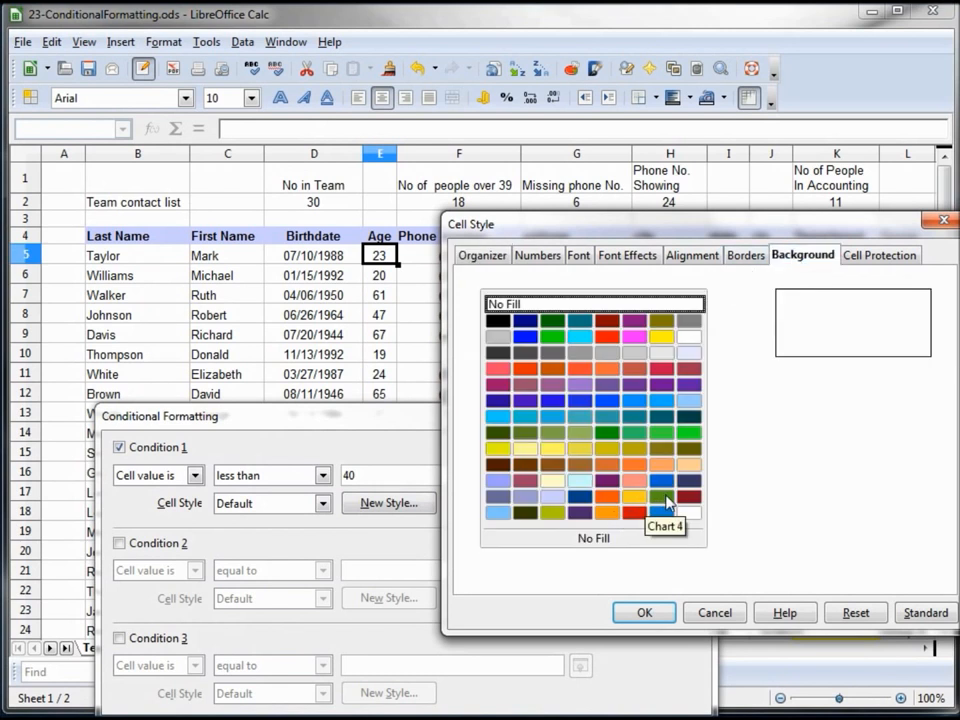
click(664, 497)
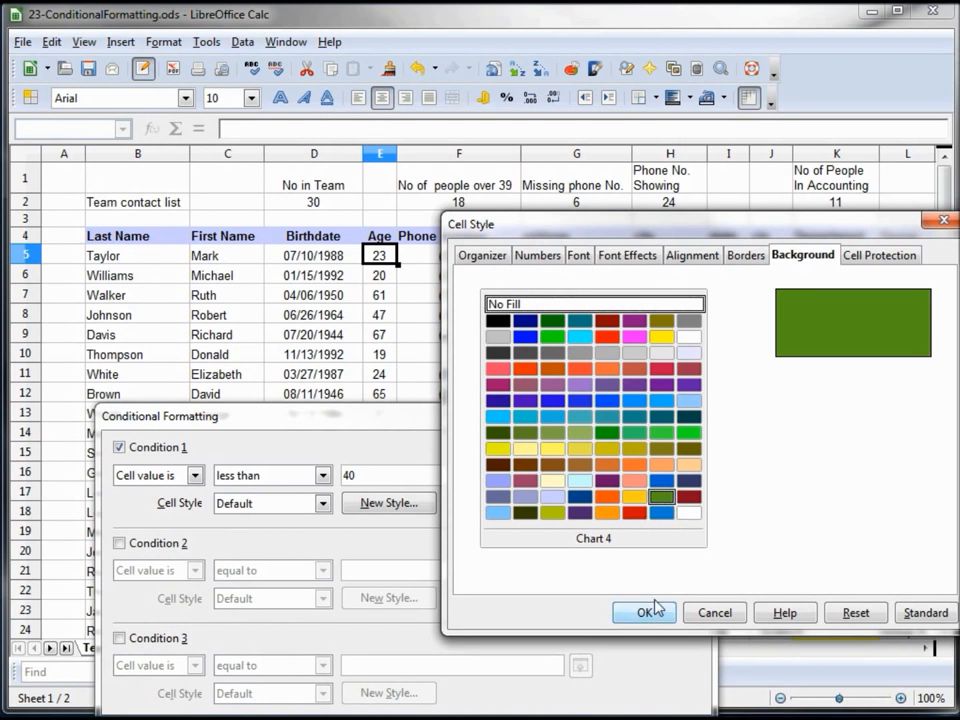
click(661, 433)
click(655, 622)
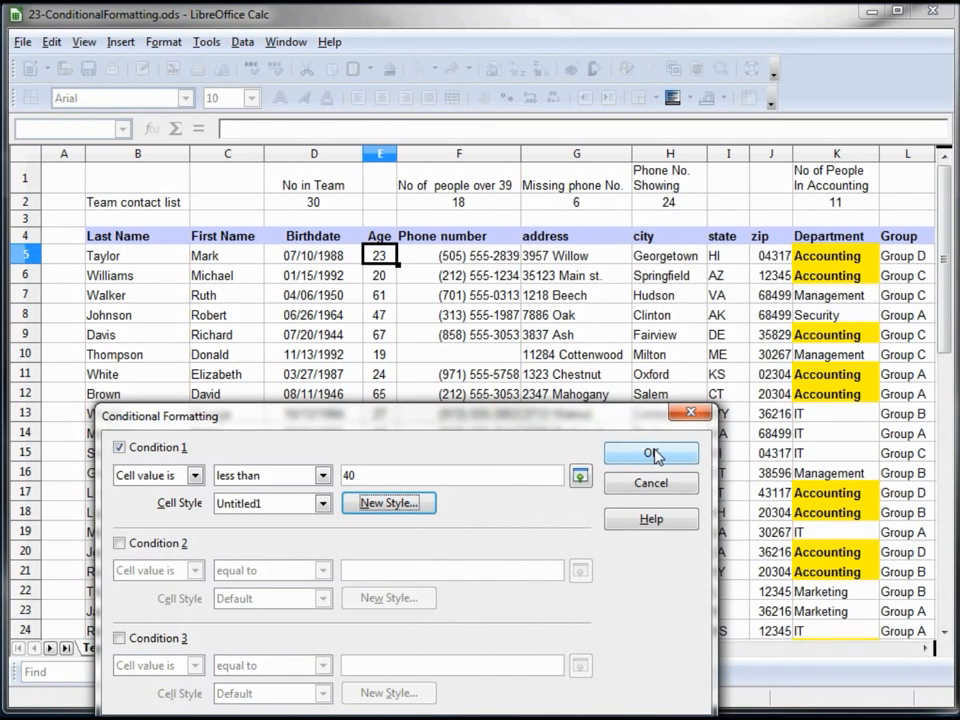
Step: Enable condition 2 for E5 and define it as cell value less than or equal to 40
click(119, 544)
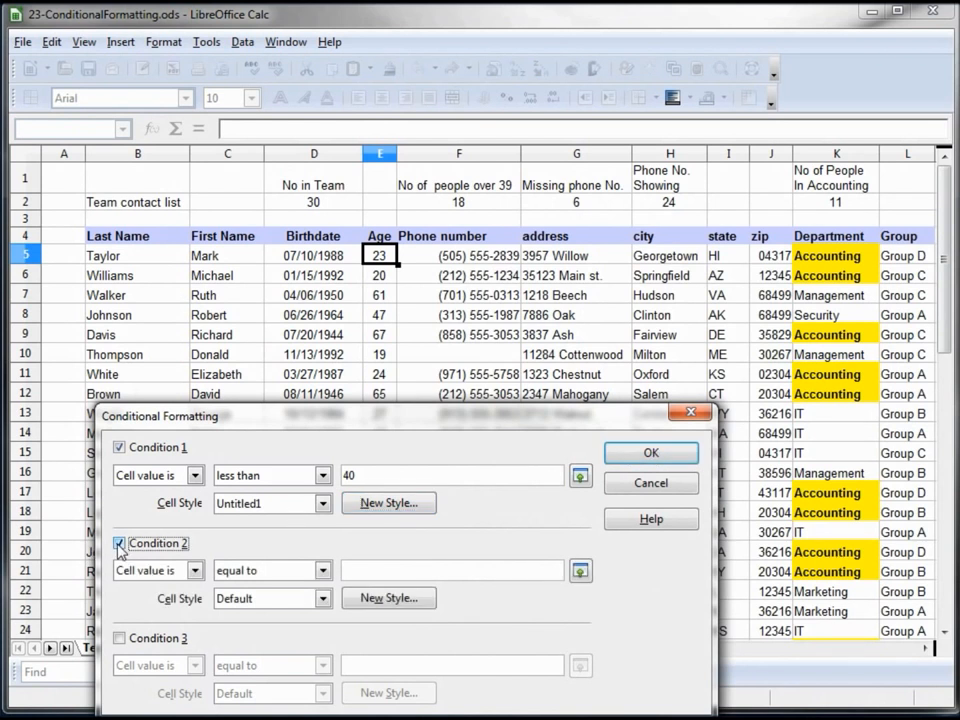
click(322, 570)
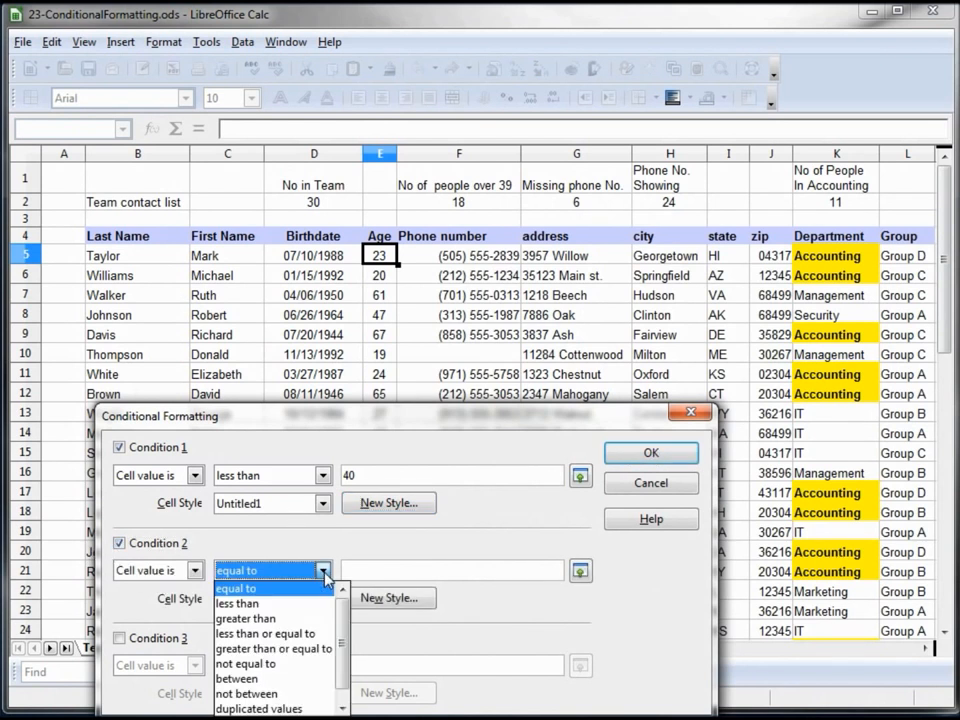
click(268, 626)
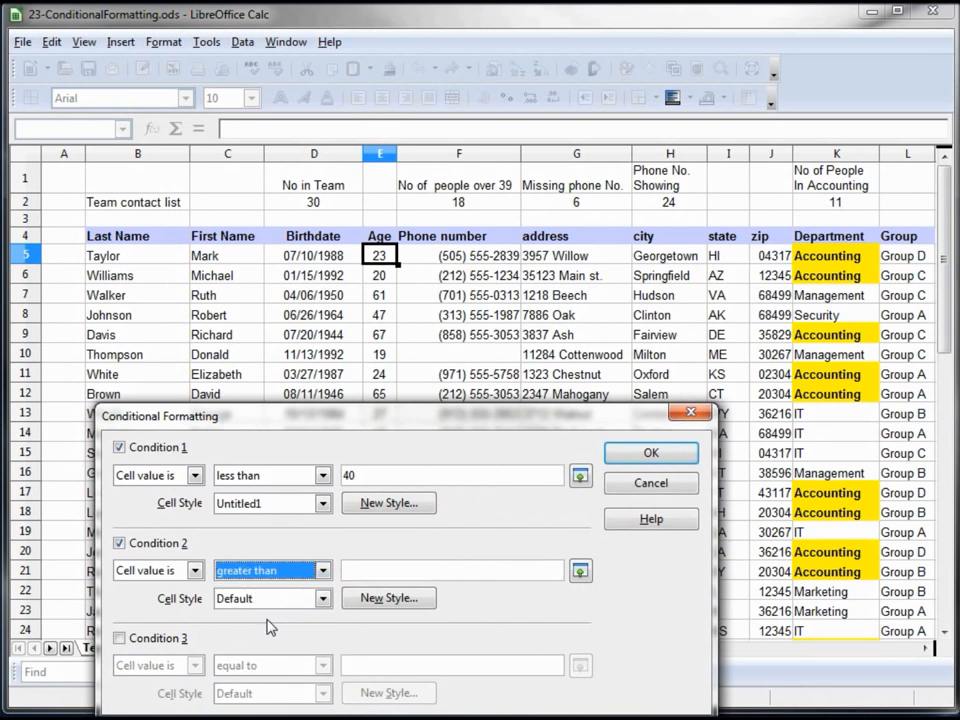
click(322, 570)
click(314, 621)
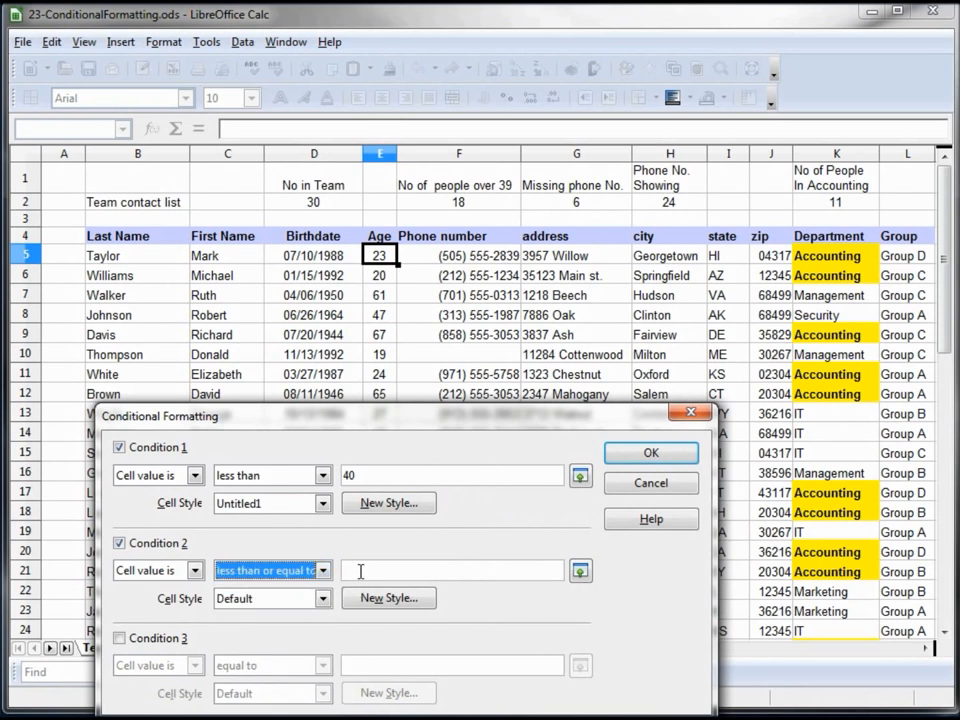
click(437, 572)
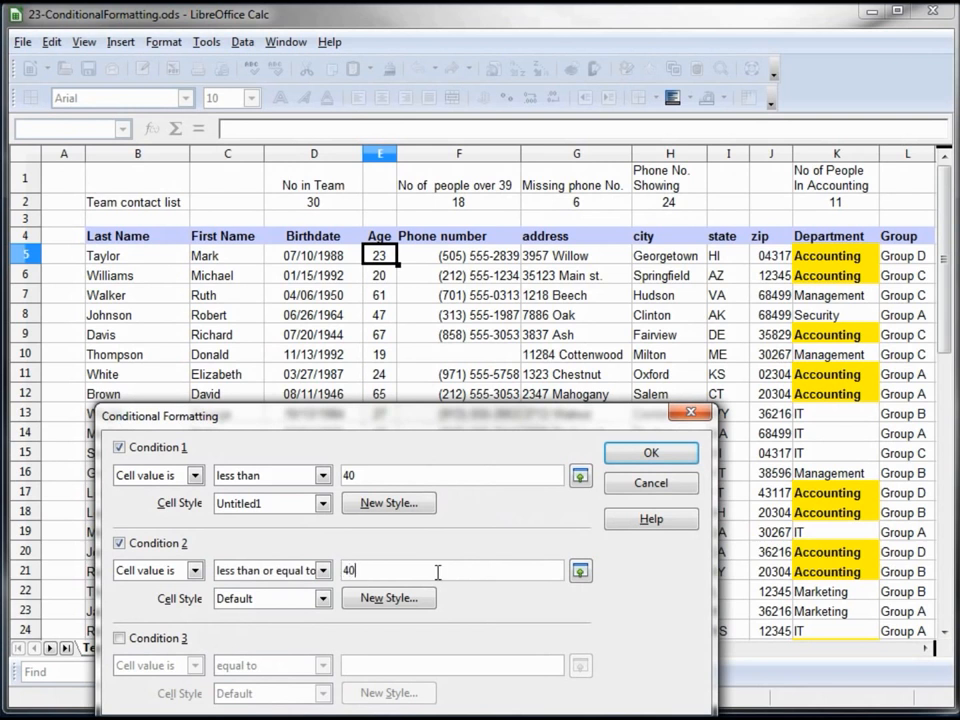
Step: Create a new cell style with a Gray 20% background for condition 2 and apply both conditions to E5
click(388, 598)
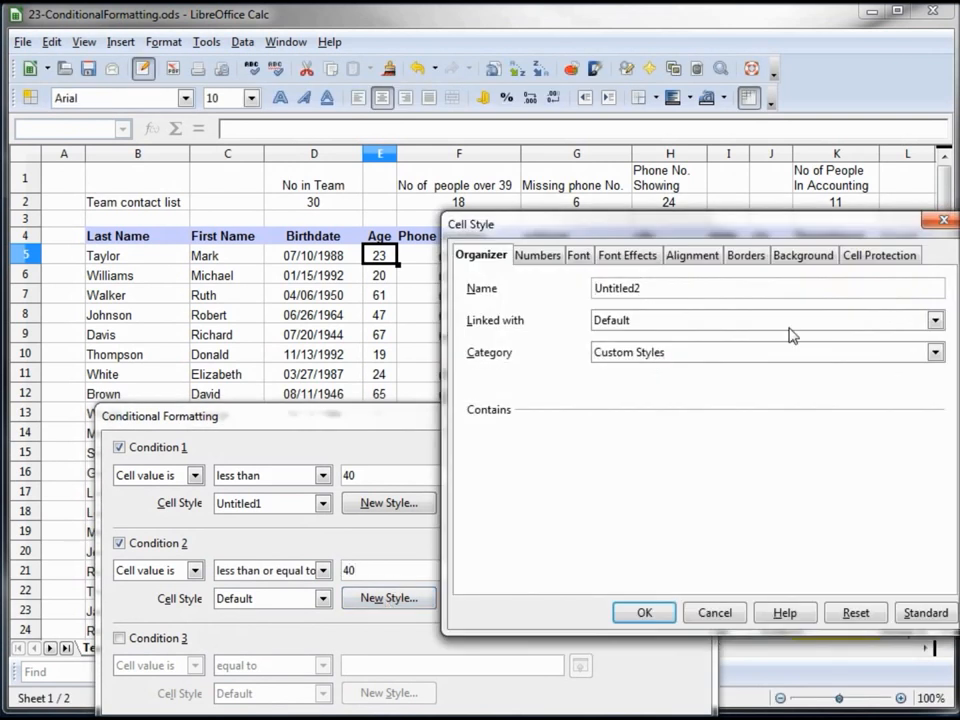
click(785, 256)
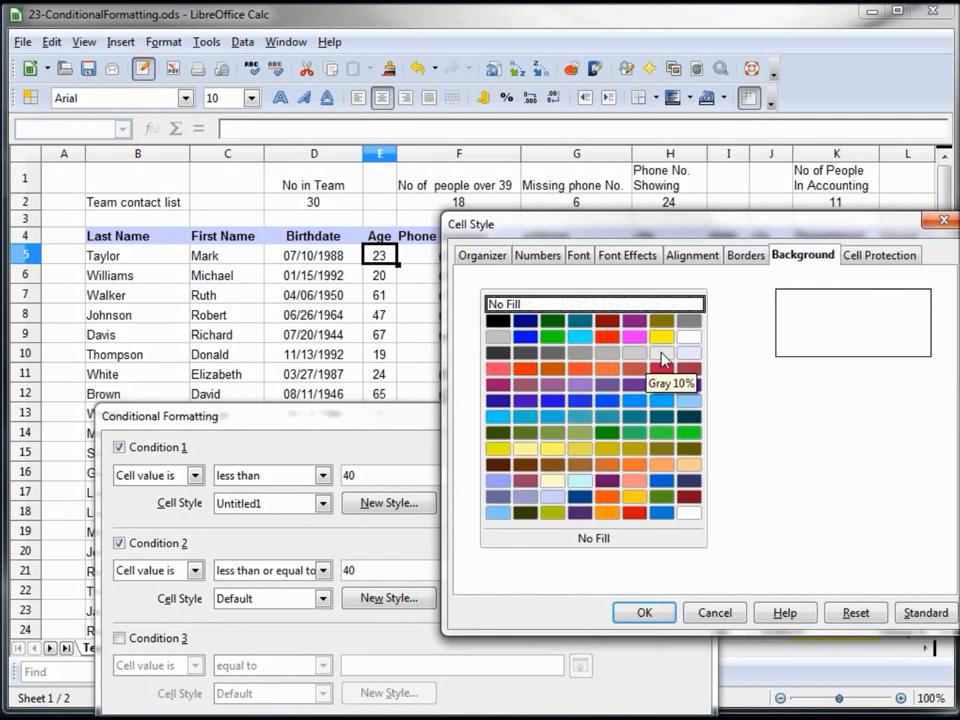
click(636, 353)
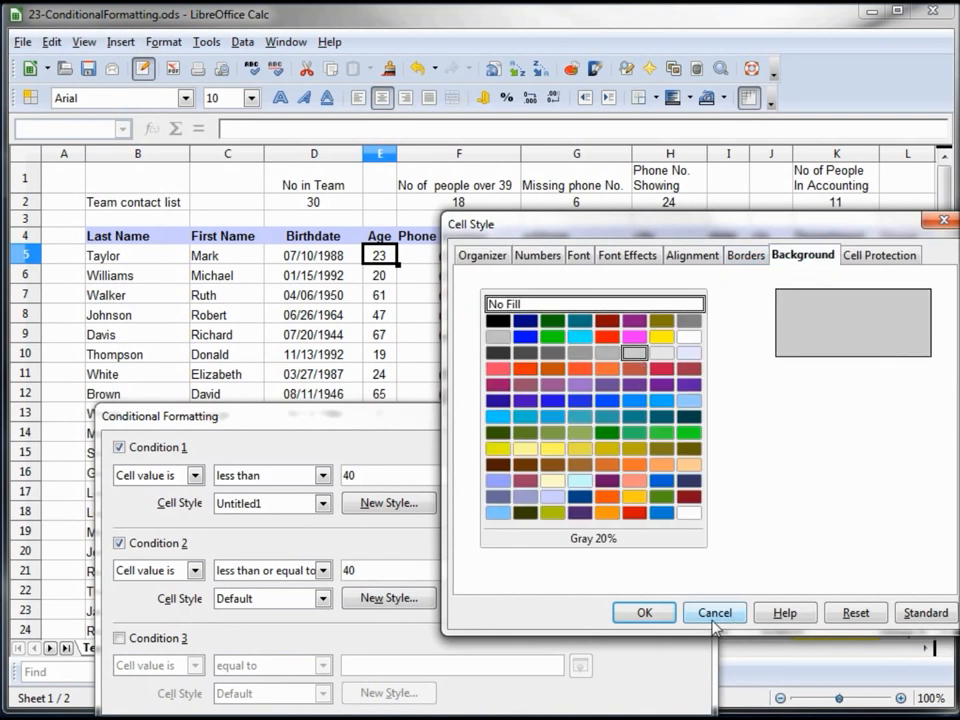
click(644, 613)
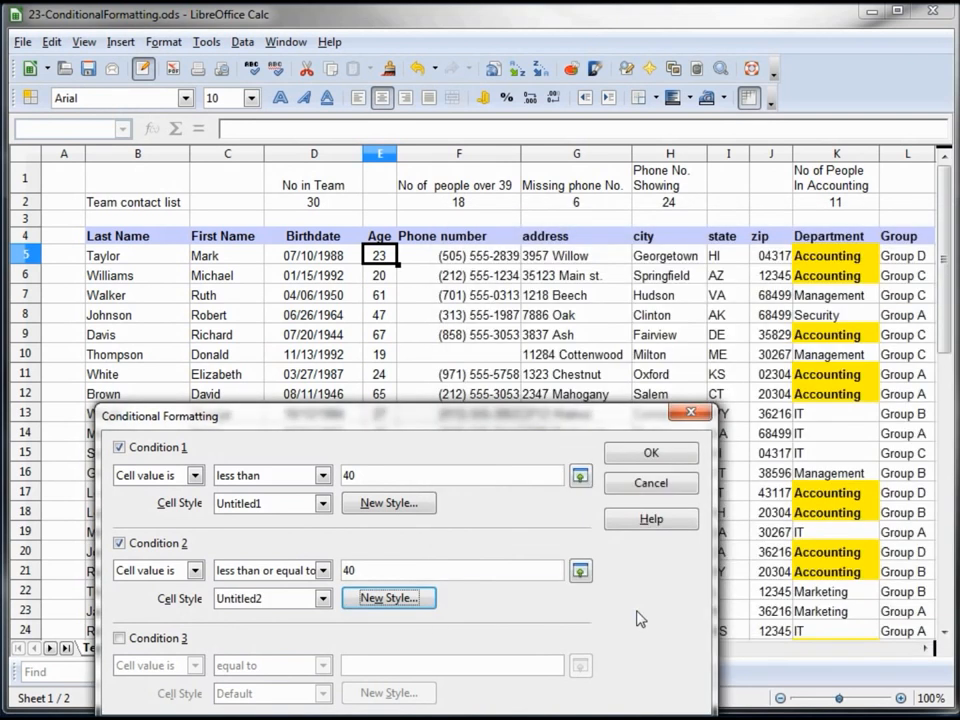
click(651, 455)
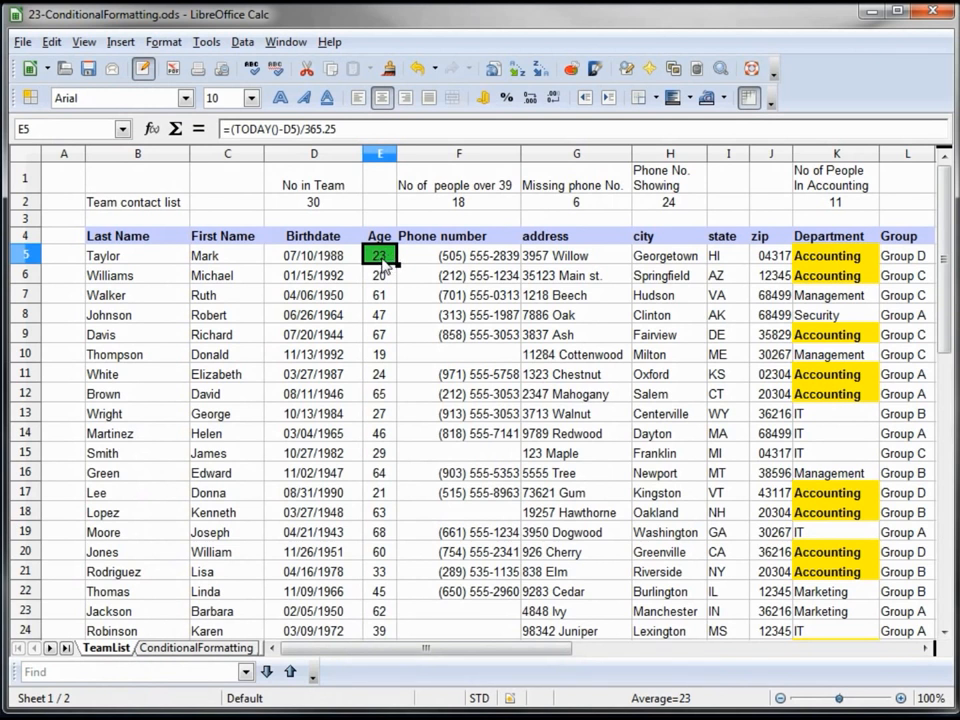
Step: Copy the formatting of E5 onto the remaining Age cells, E6:E34
click(389, 70)
mouse_move(381, 268)
mouse_down()
mouse_move(378, 638)
mouse_move(377, 568)
mouse_up()
scroll(448, 530, up, 2)
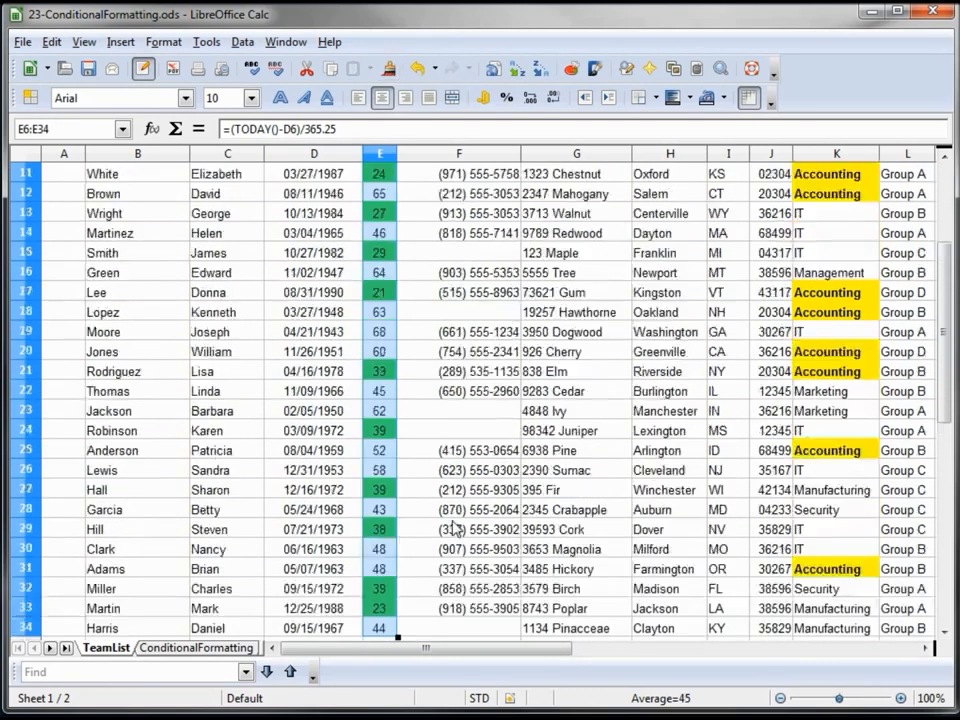
click(448, 530)
scroll(440, 520, up, 3)
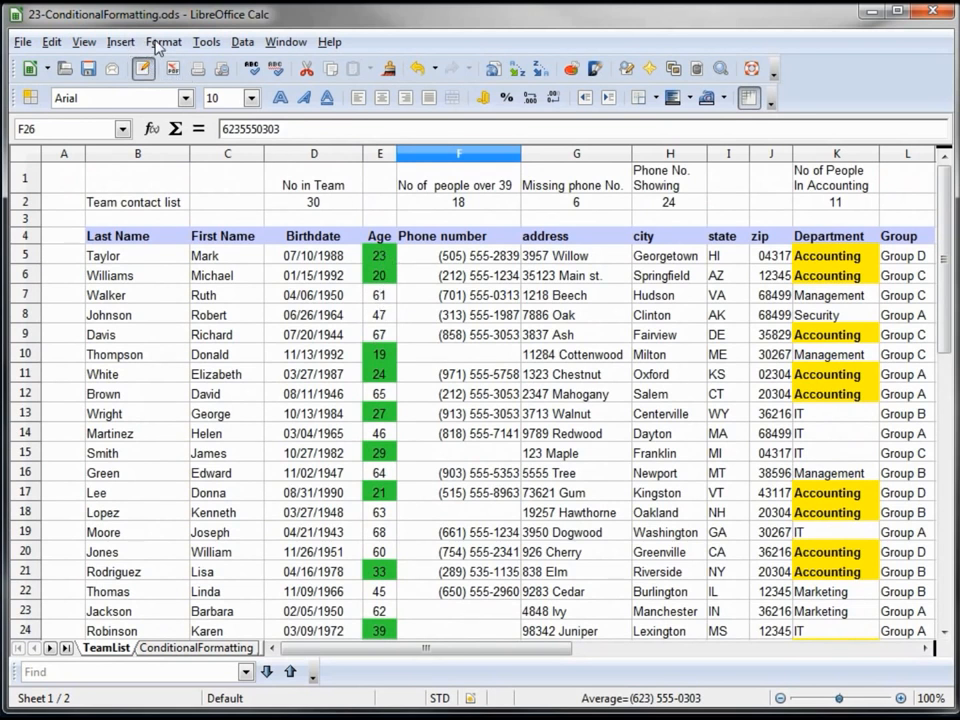
Step: Change condition 2 of E5's conditional format to cell value greater than or equal to 40 and apply it
click(381, 262)
click(163, 42)
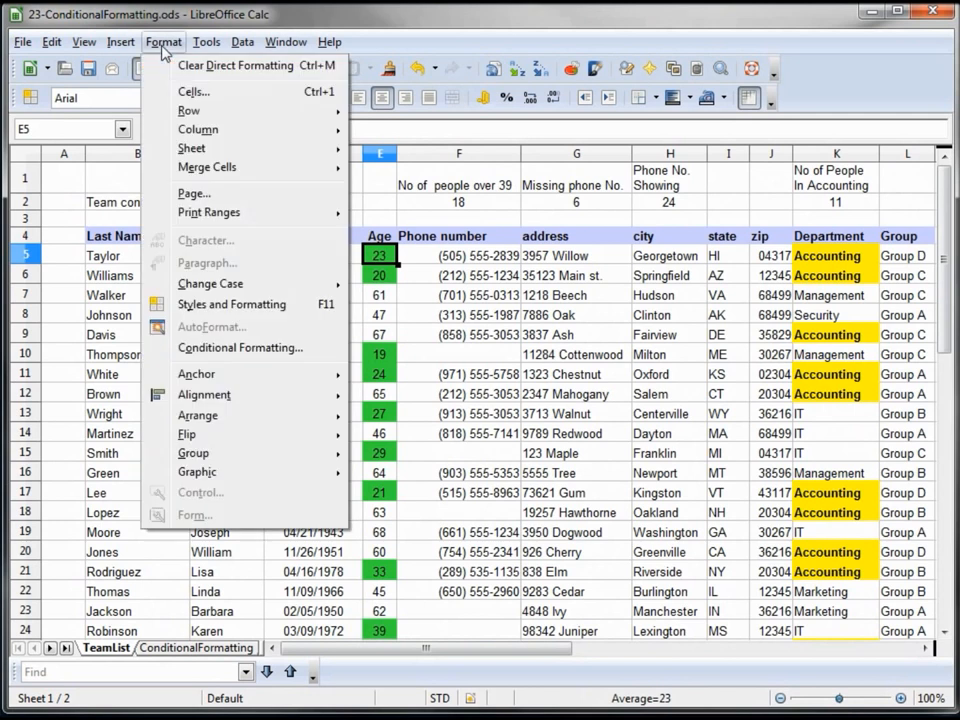
click(232, 350)
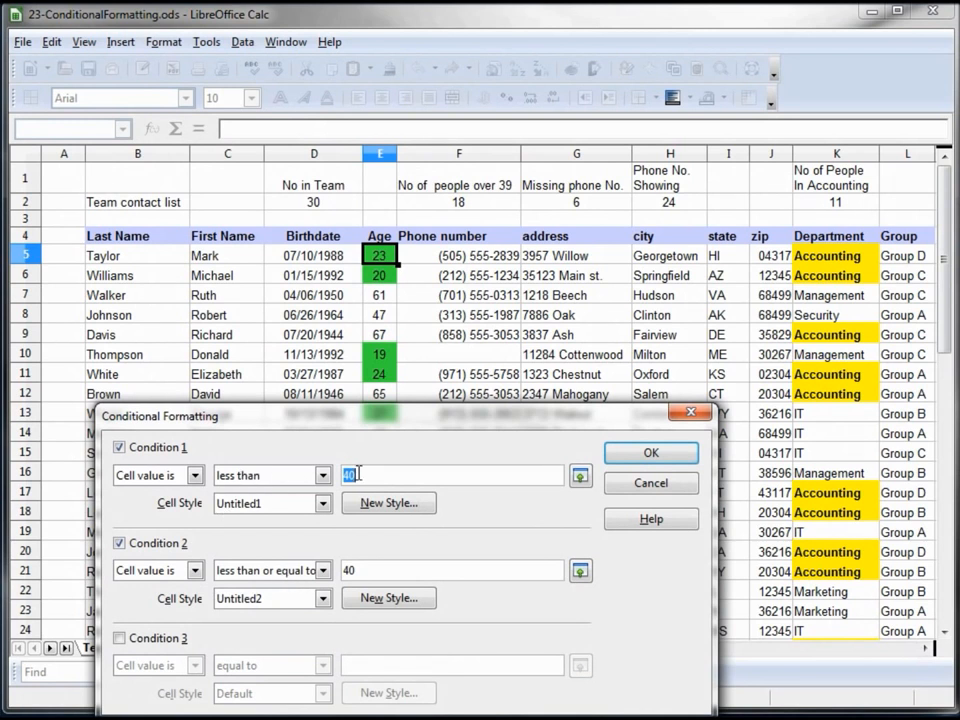
click(322, 571)
click(303, 634)
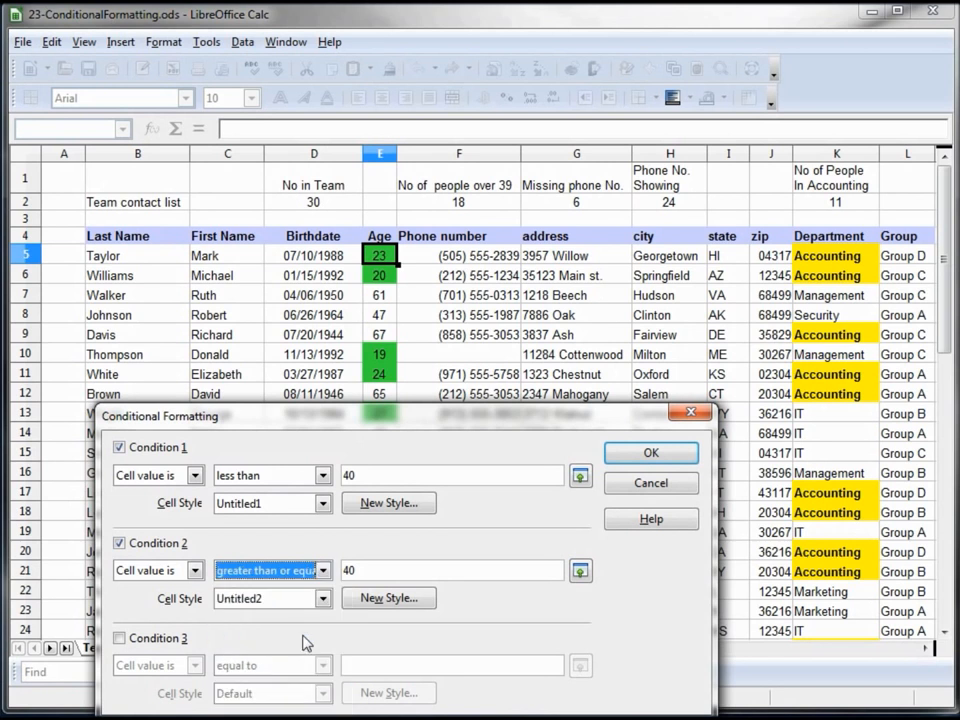
click(656, 455)
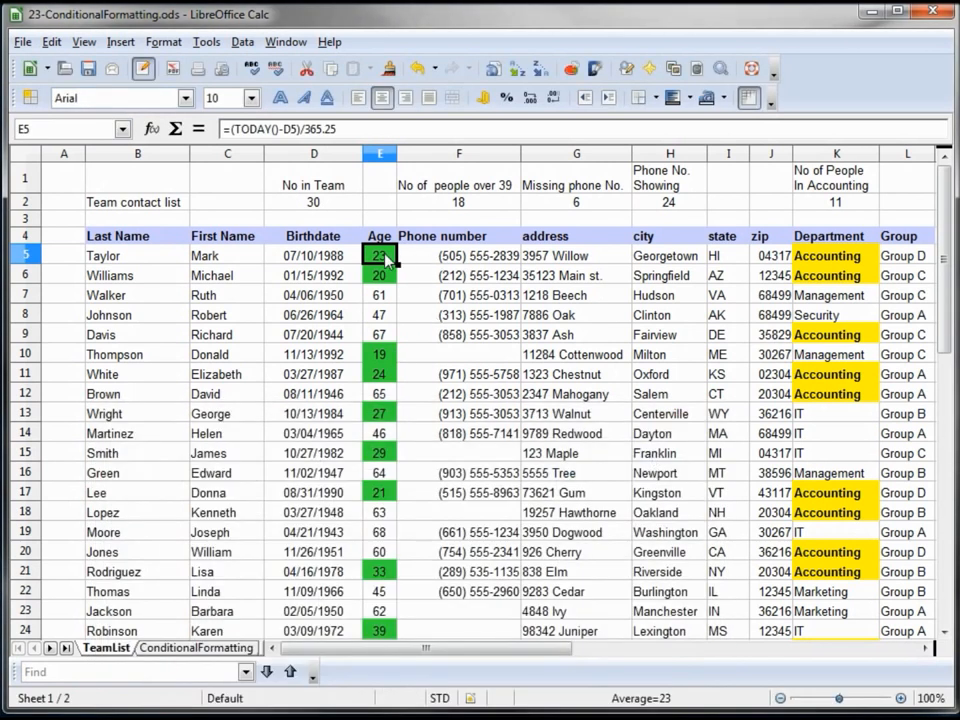
Step: Reapply E5's corrected conditional format to the rest of the Age column, E6:E34, with the format paintbrush
click(388, 68)
mouse_move(381, 274)
mouse_down()
mouse_move(390, 645)
mouse_move(382, 569)
mouse_move(392, 574)
mouse_up()
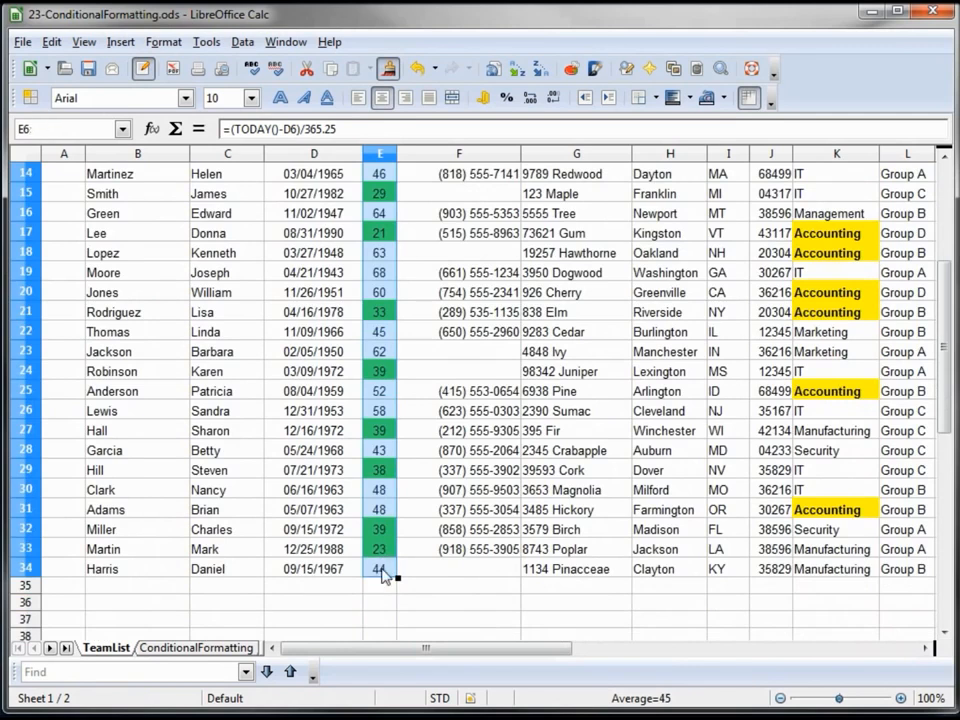
click(428, 512)
scroll(428, 513, up, 4)
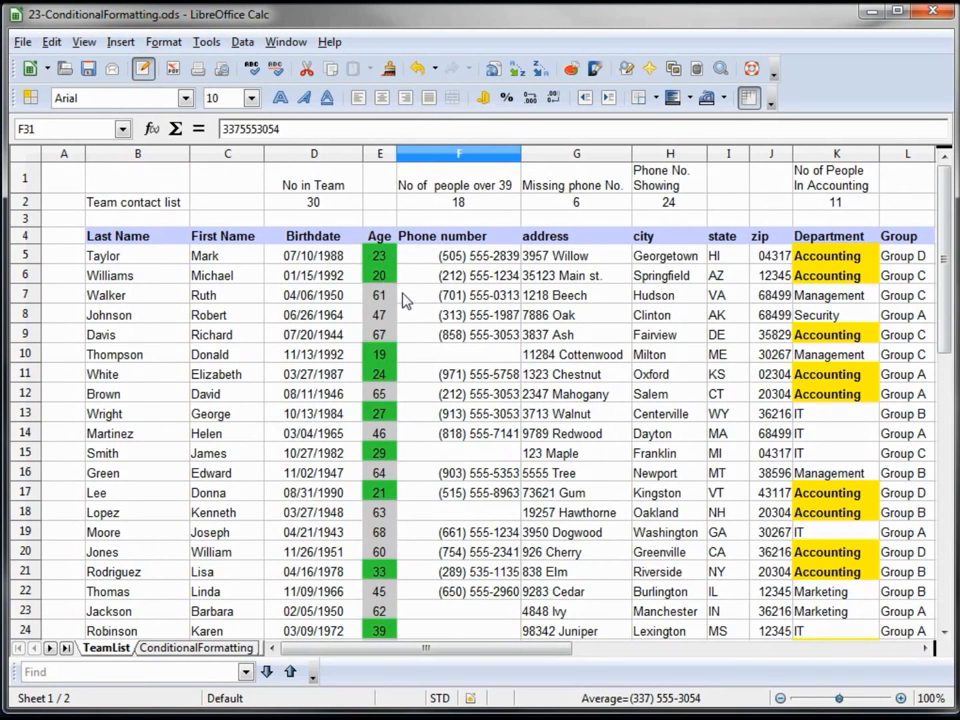
Step: Set up a conditional format for the first Phone number cell, F5, with condition 1 as cell value equal to ""
click(452, 362)
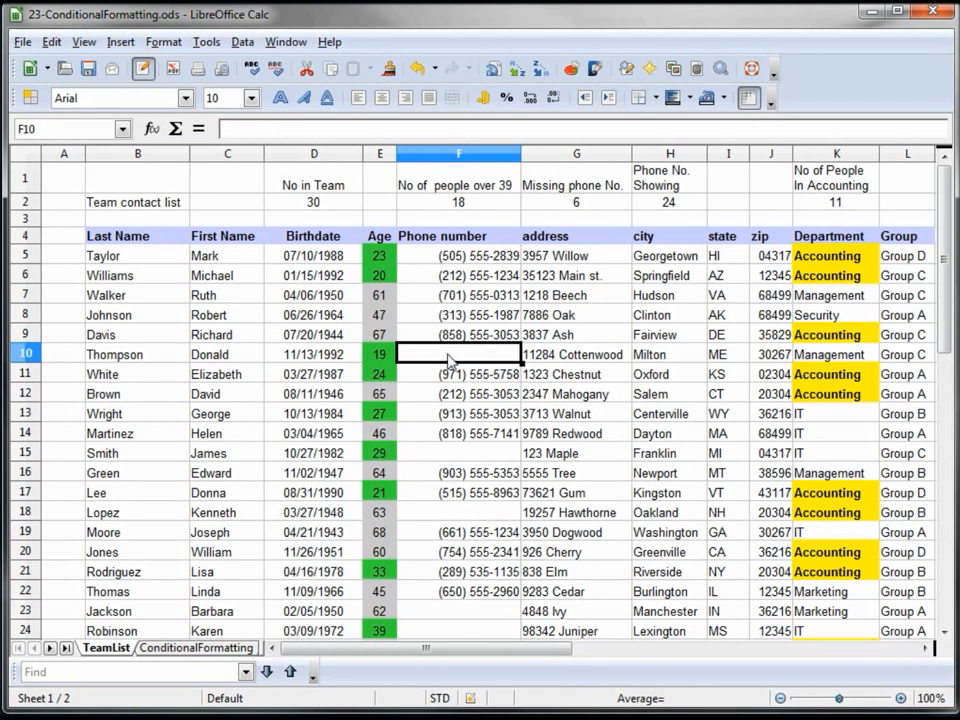
key(Up)
key(Up)
key(Up)
key(Up)
key(Up)
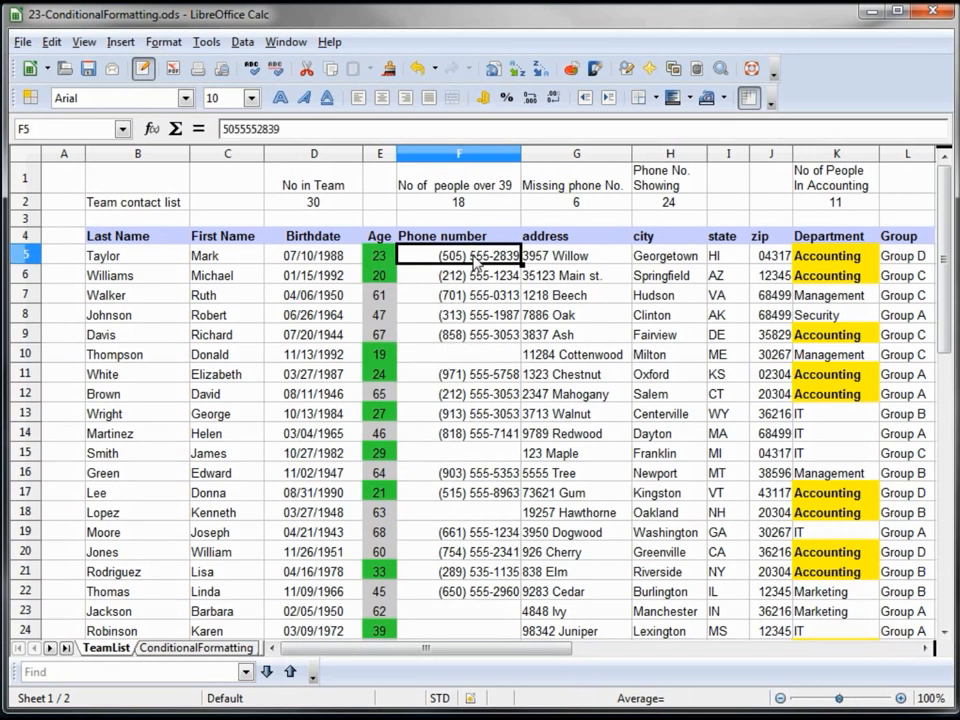
click(475, 352)
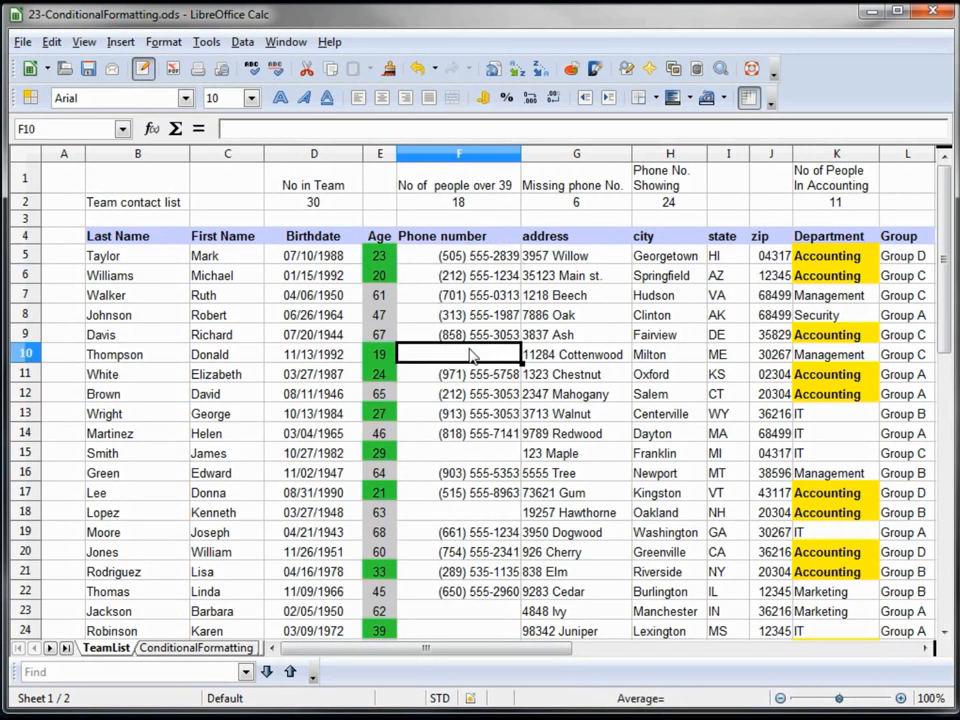
click(477, 259)
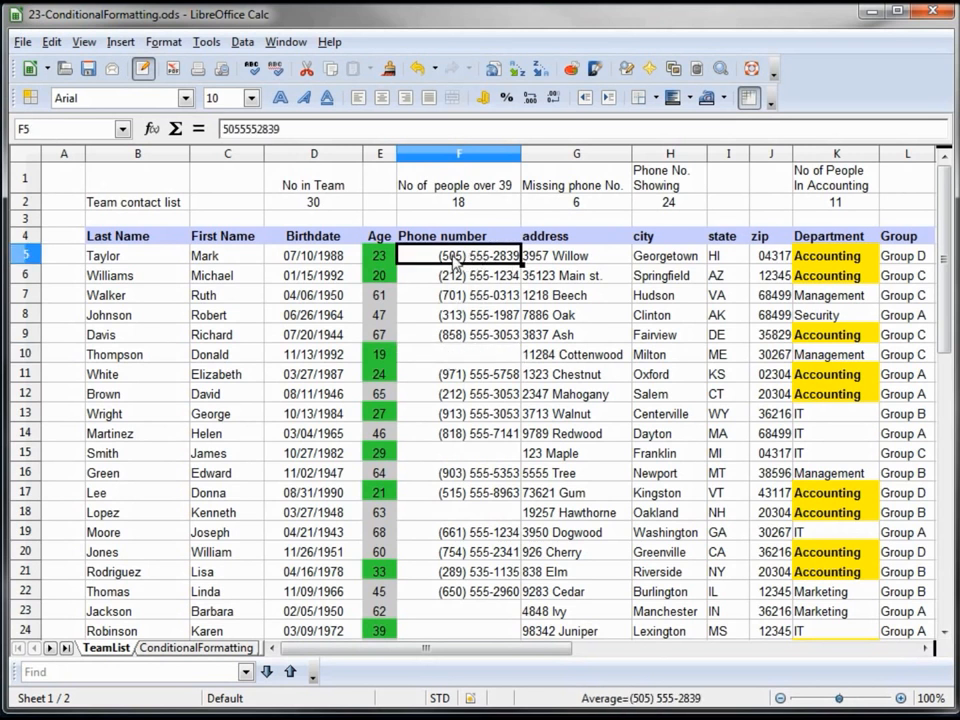
click(163, 42)
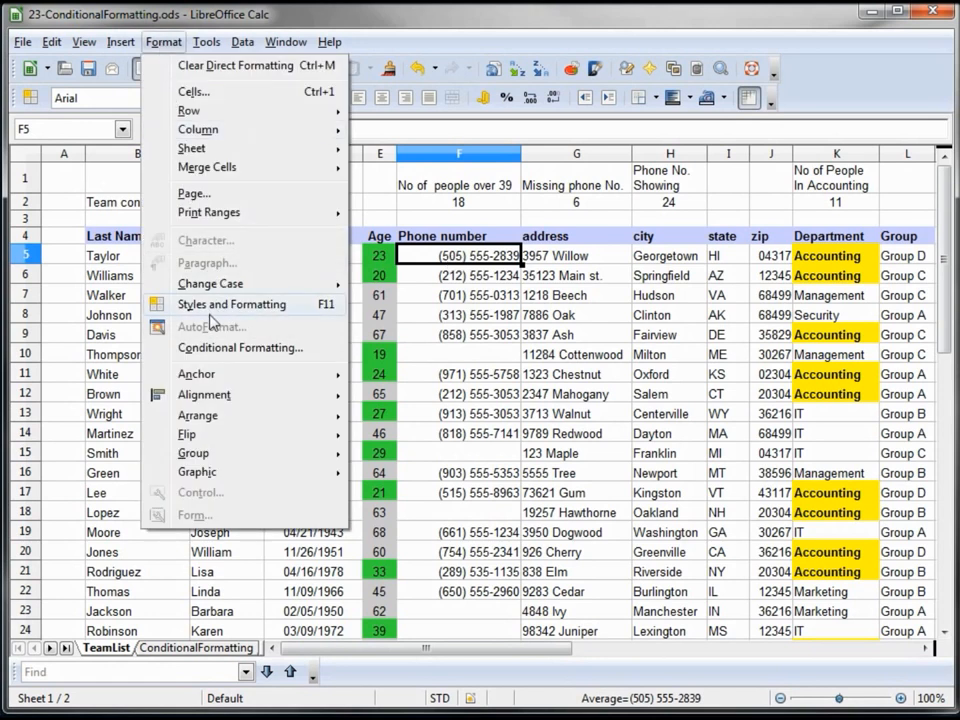
click(218, 349)
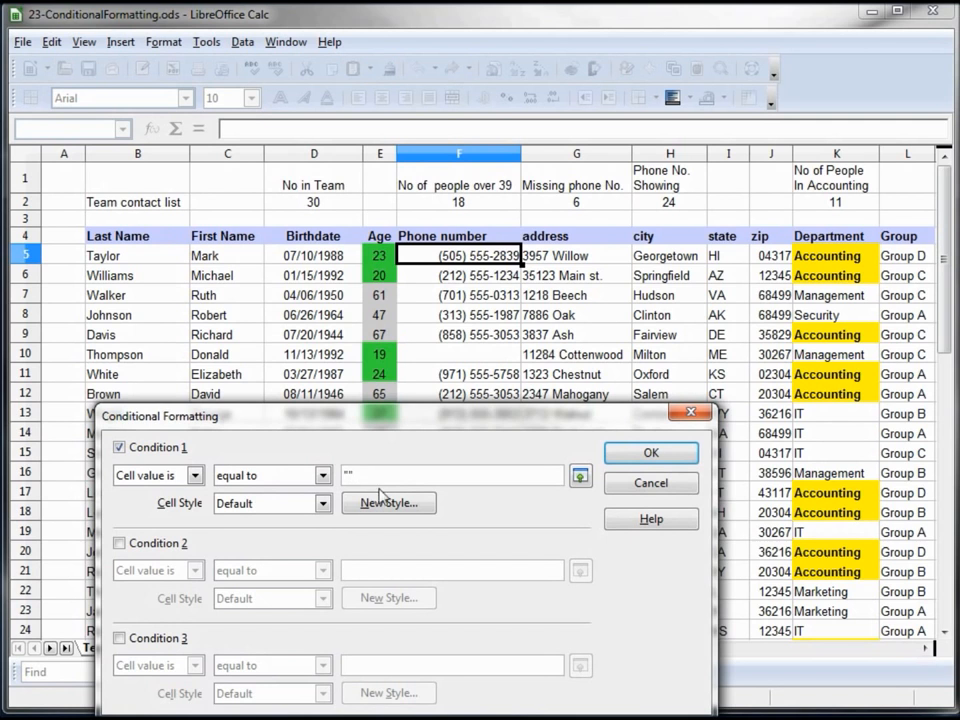
Step: Assign the Accounting cell style to F5's empty-value condition and apply the conditional format
click(322, 503)
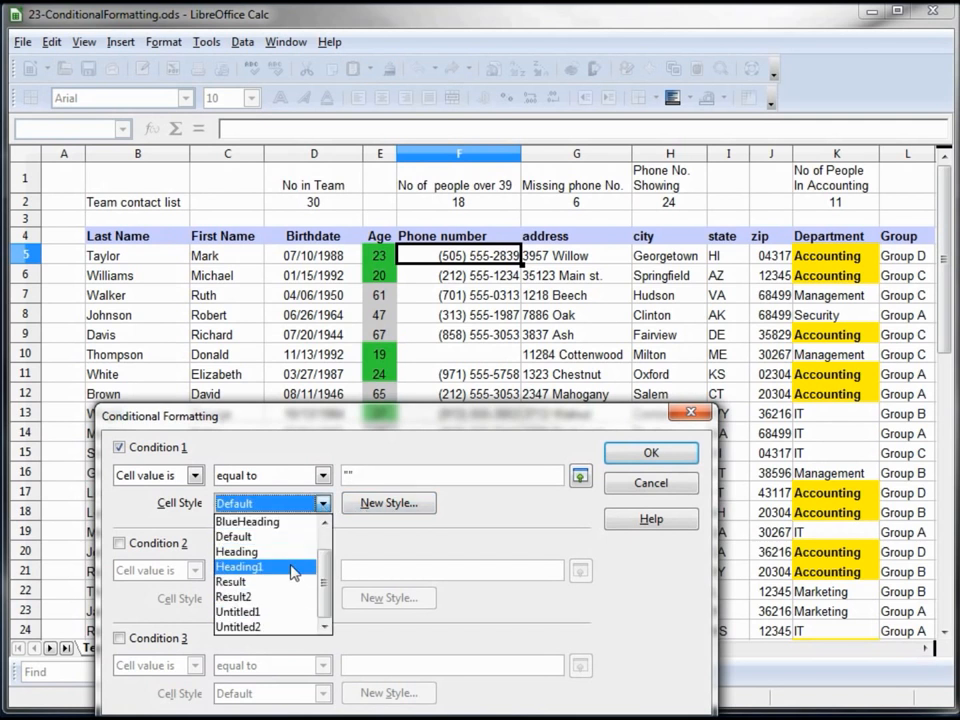
scroll(292, 570, up, 2)
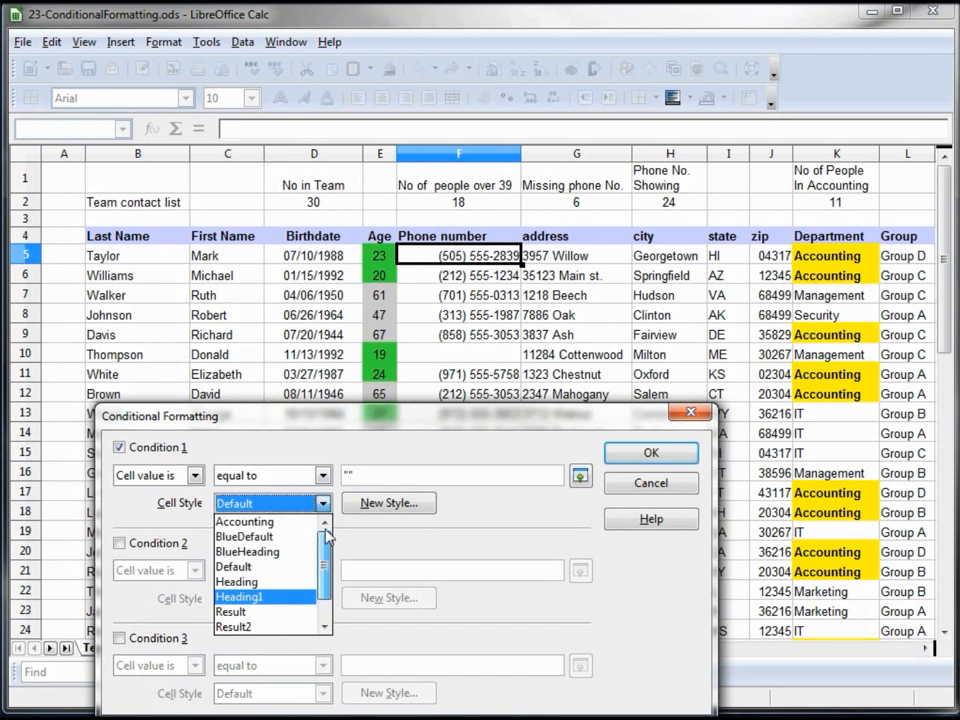
click(284, 522)
click(651, 456)
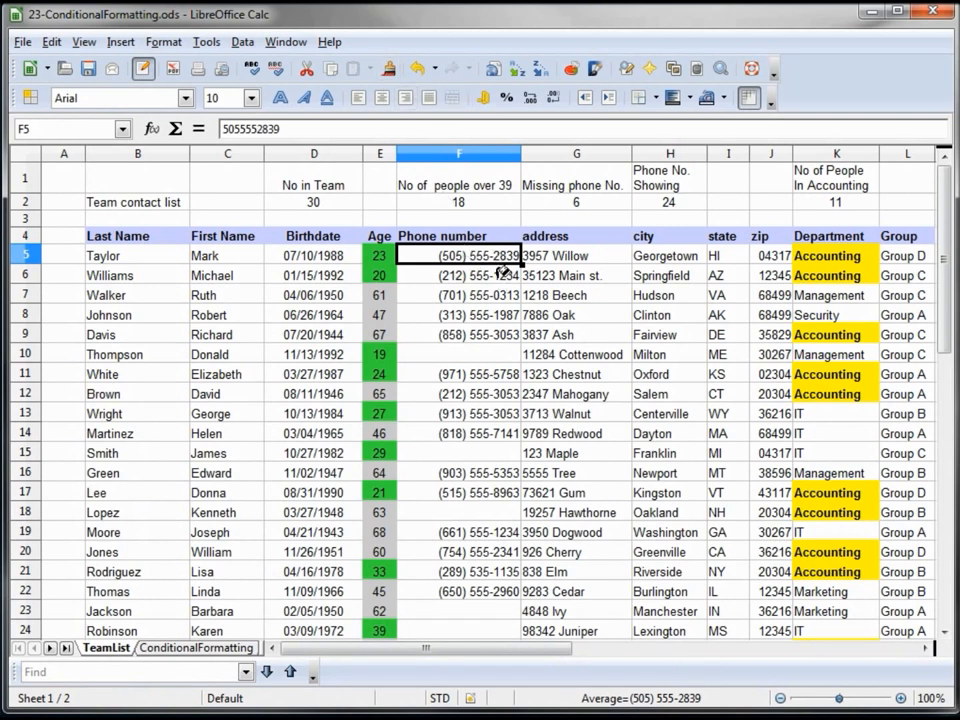
Step: Copy F5's conditional format onto the remaining Phone number cells, F6:F34
click(497, 281)
drag(497, 281, 484, 531)
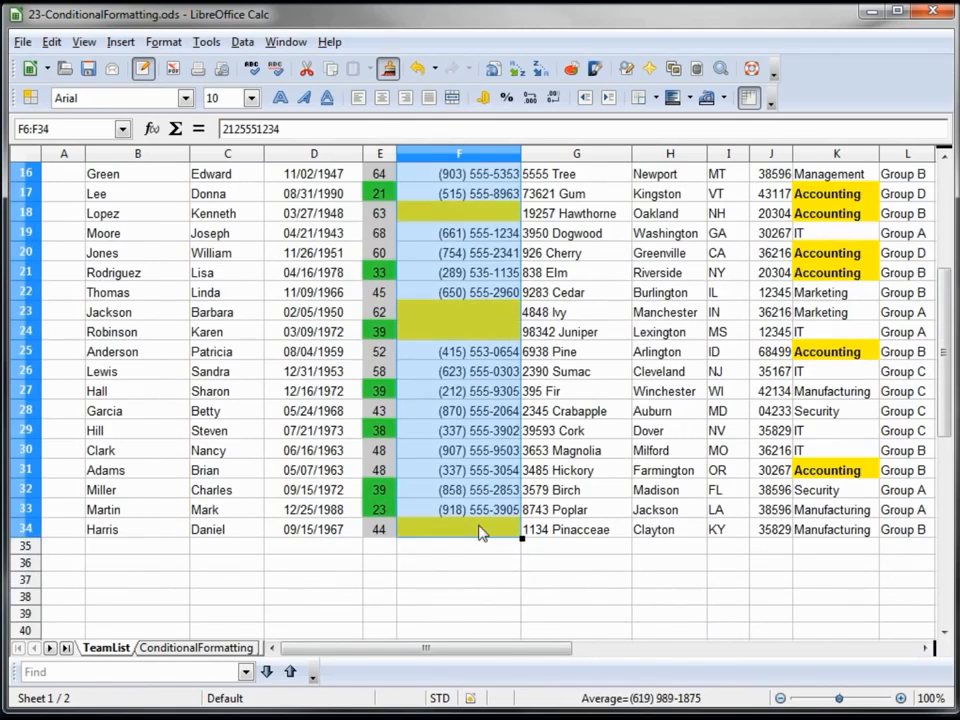
click(483, 537)
scroll(445, 366, up, 5)
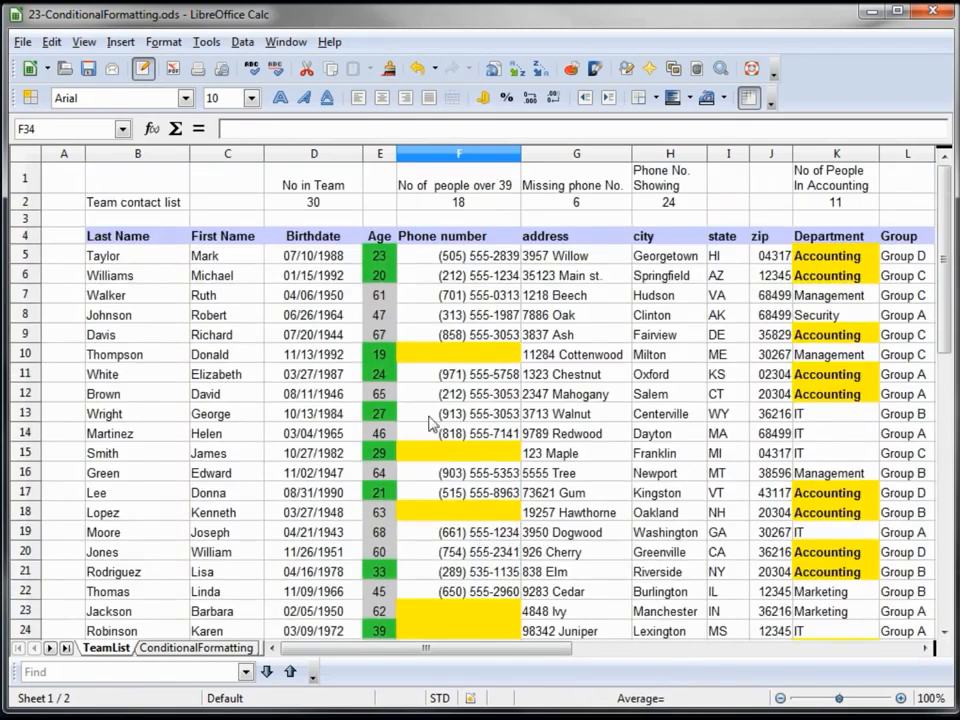
click(440, 353)
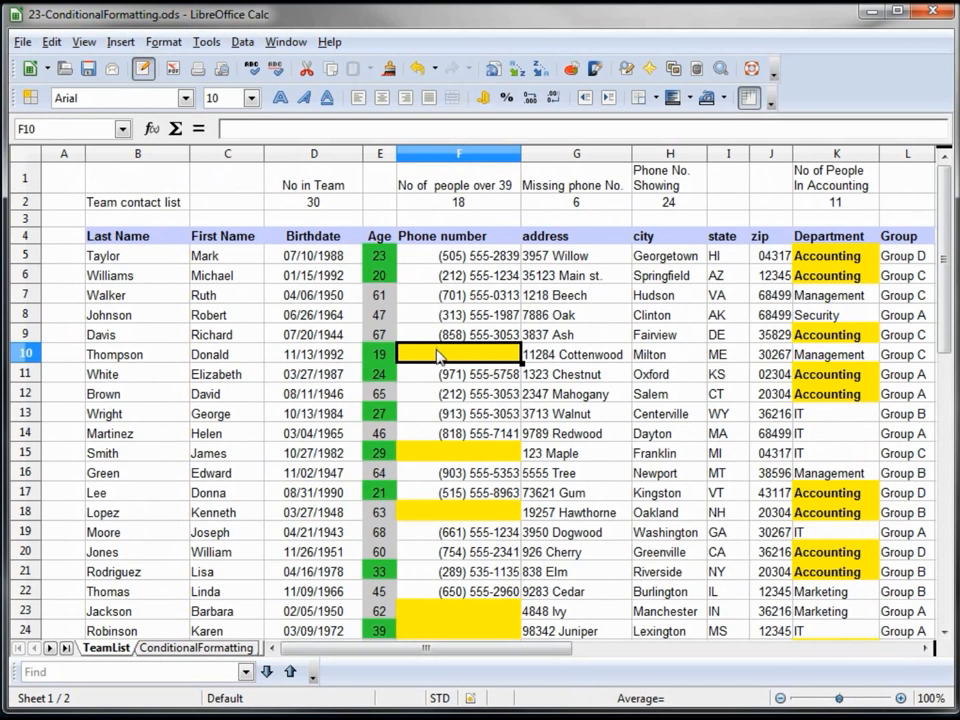
Step: Start a conditional format for the first Last Name cell, B5, and create a new italic cell style, keeping the default style name
click(113, 258)
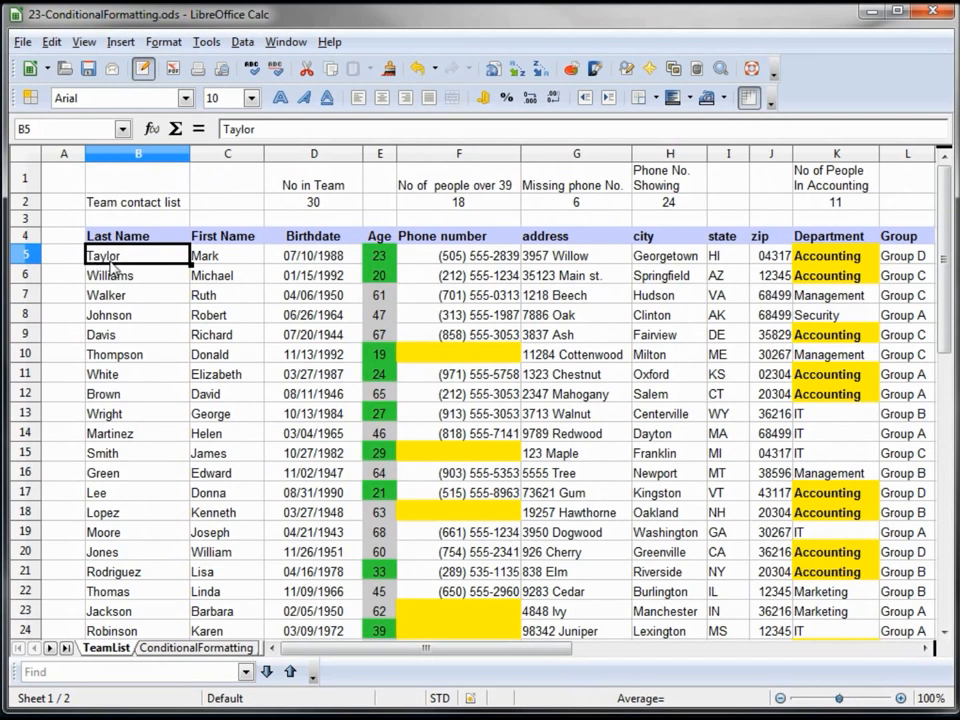
click(158, 46)
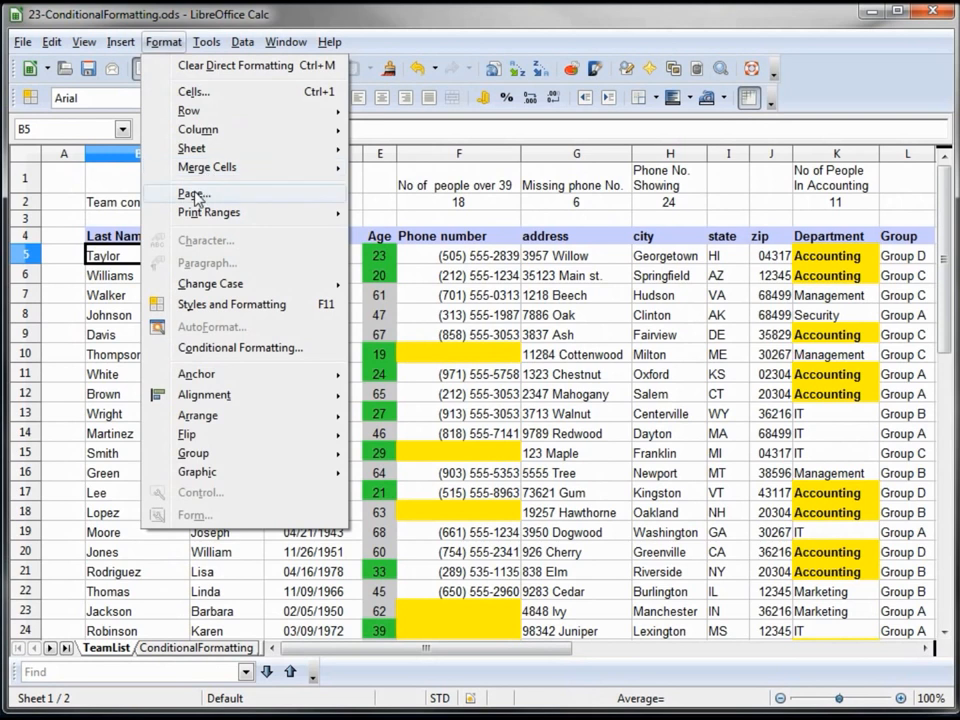
click(219, 348)
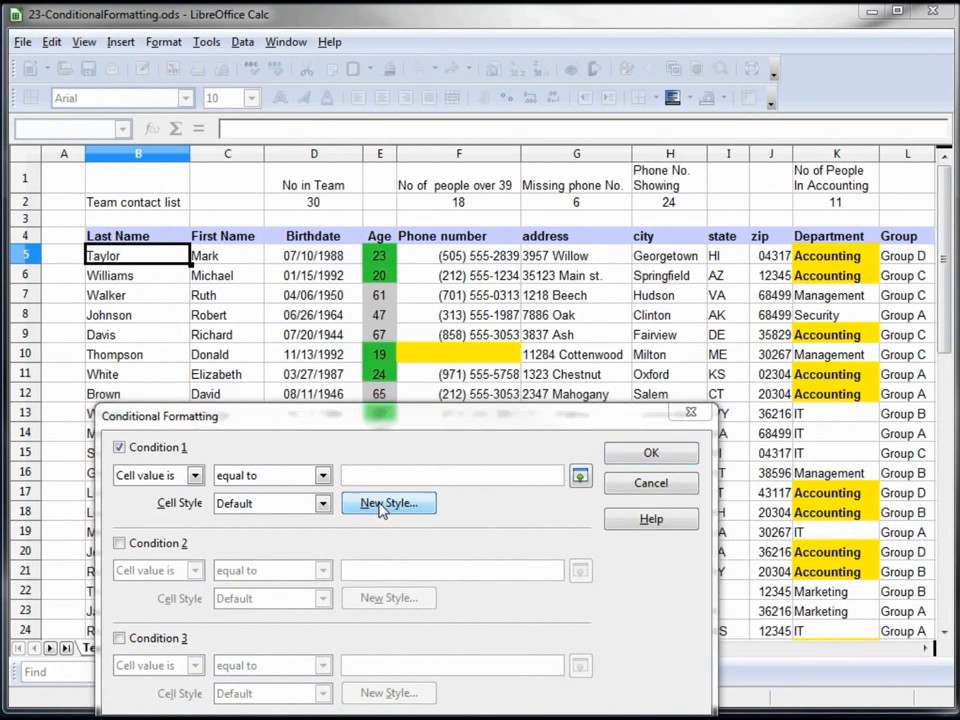
click(384, 505)
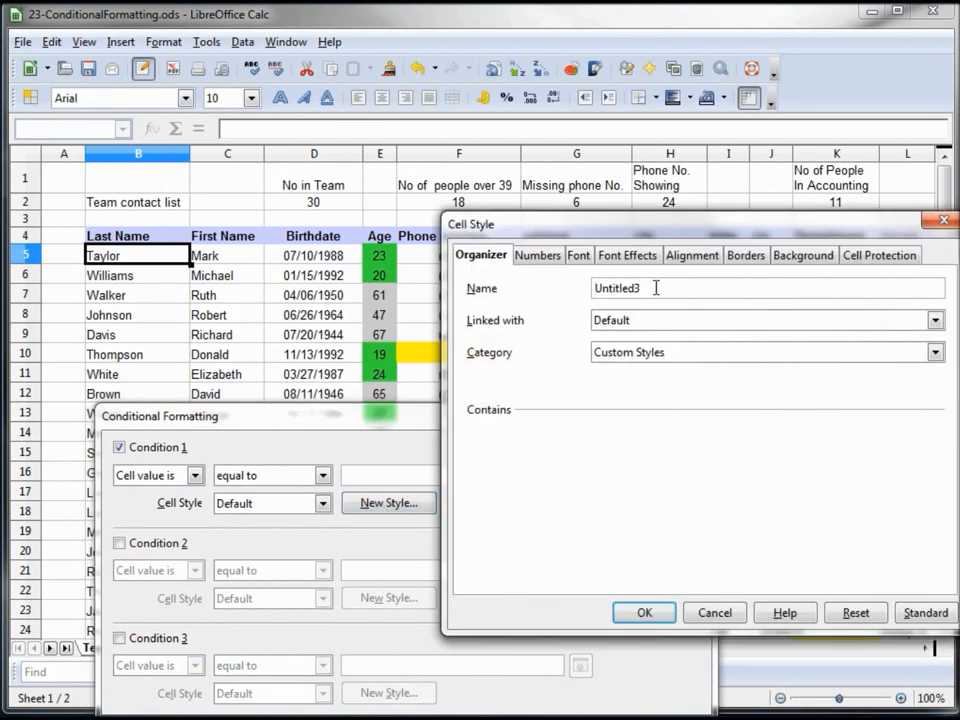
click(578, 256)
click(720, 357)
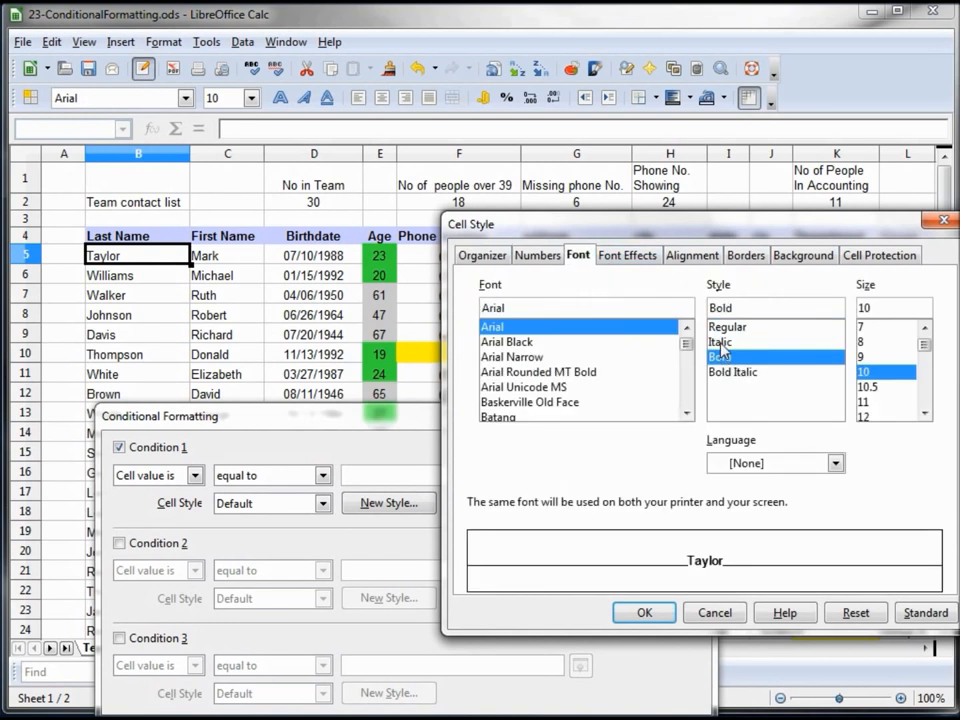
click(720, 344)
click(643, 612)
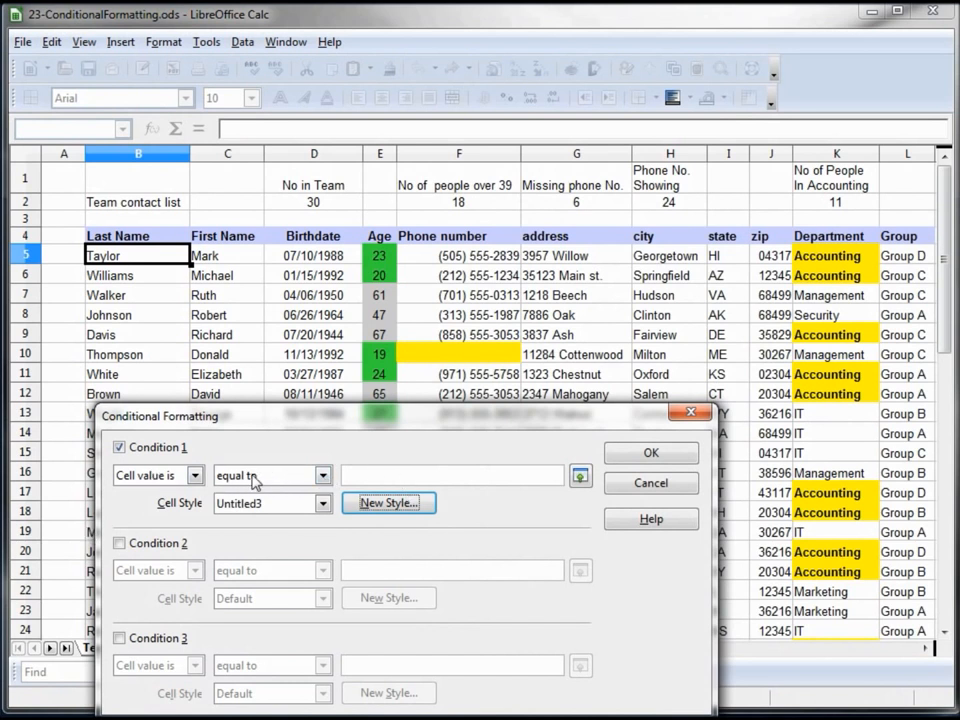
Step: Make B5's condition 1 a formula condition with L5="Group D" and apply it
click(196, 476)
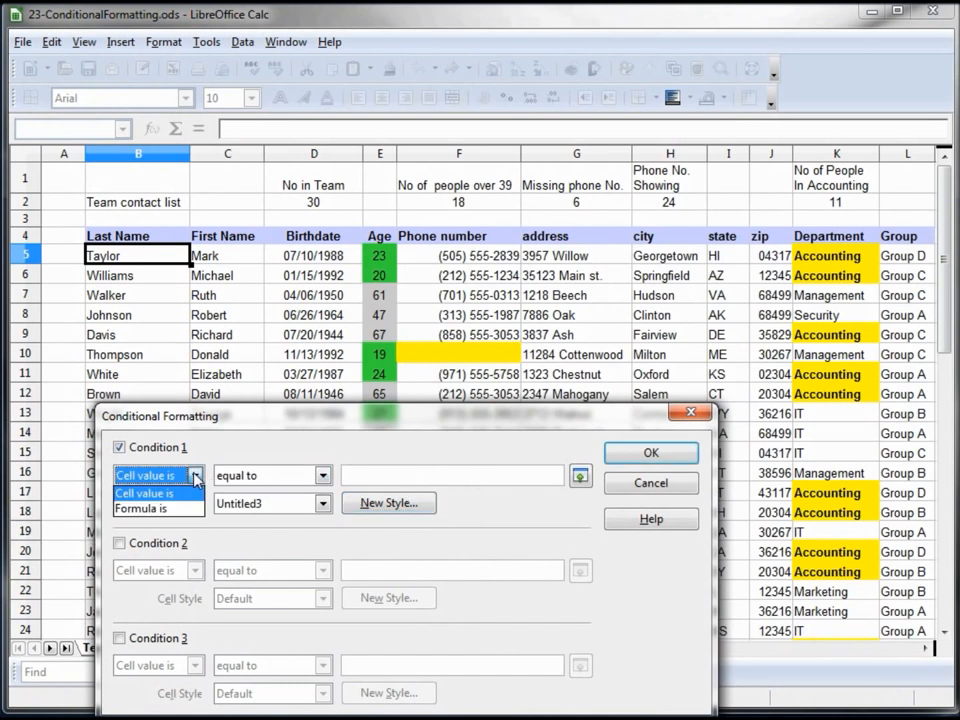
click(150, 508)
click(283, 477)
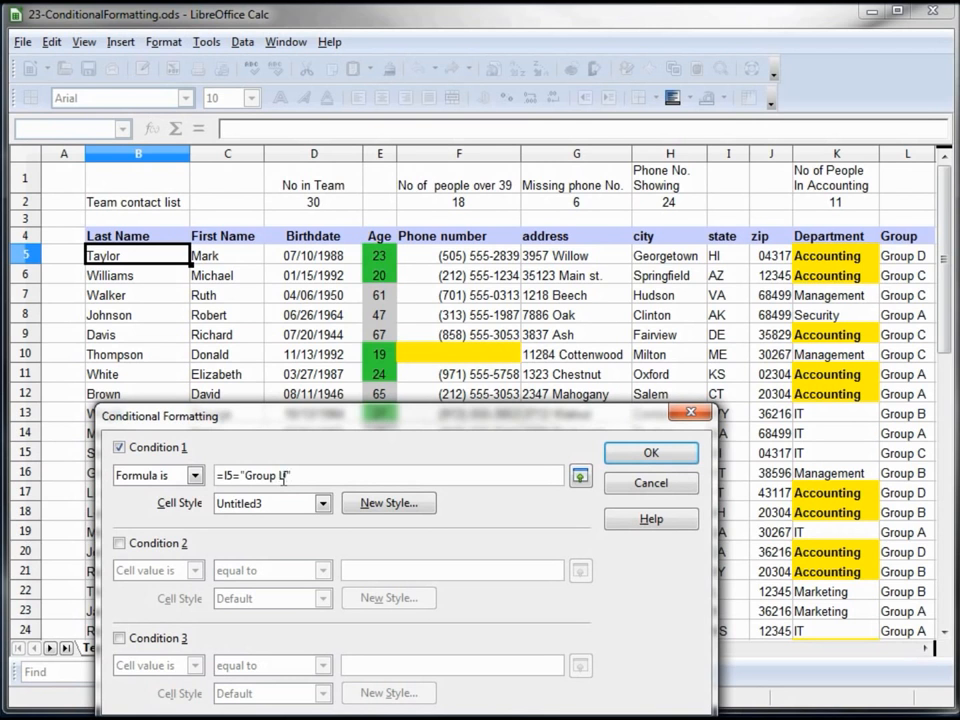
click(645, 455)
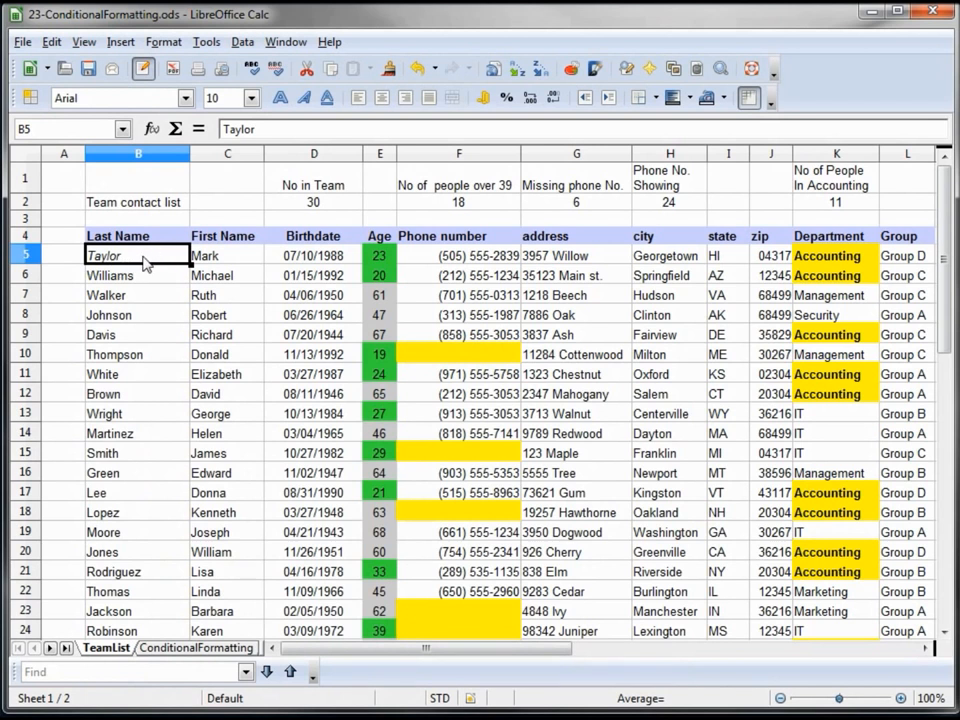
click(161, 45)
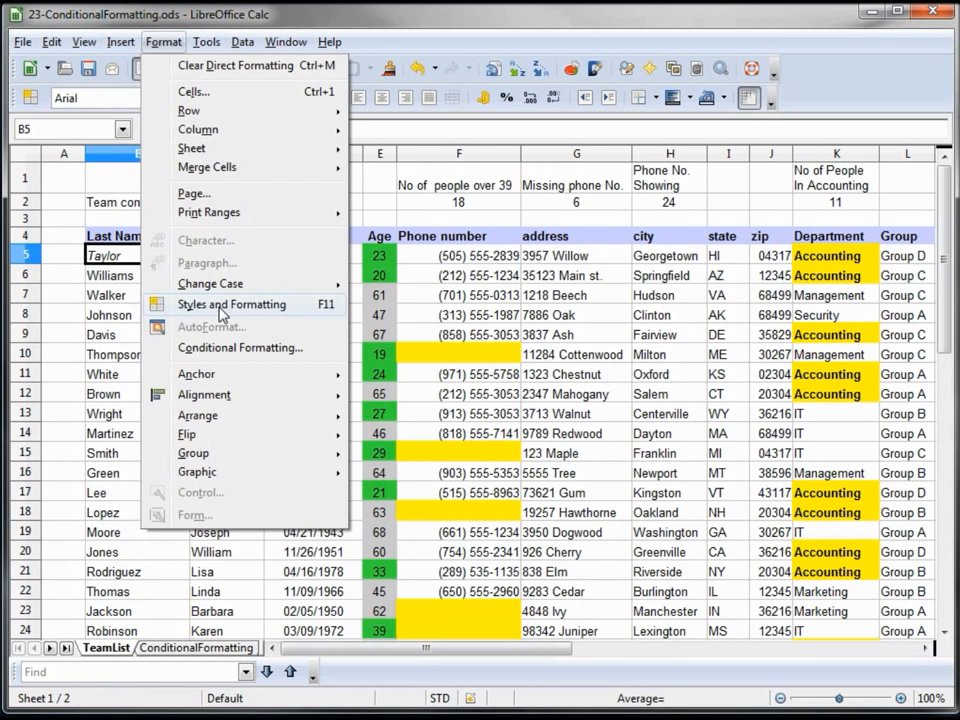
click(222, 349)
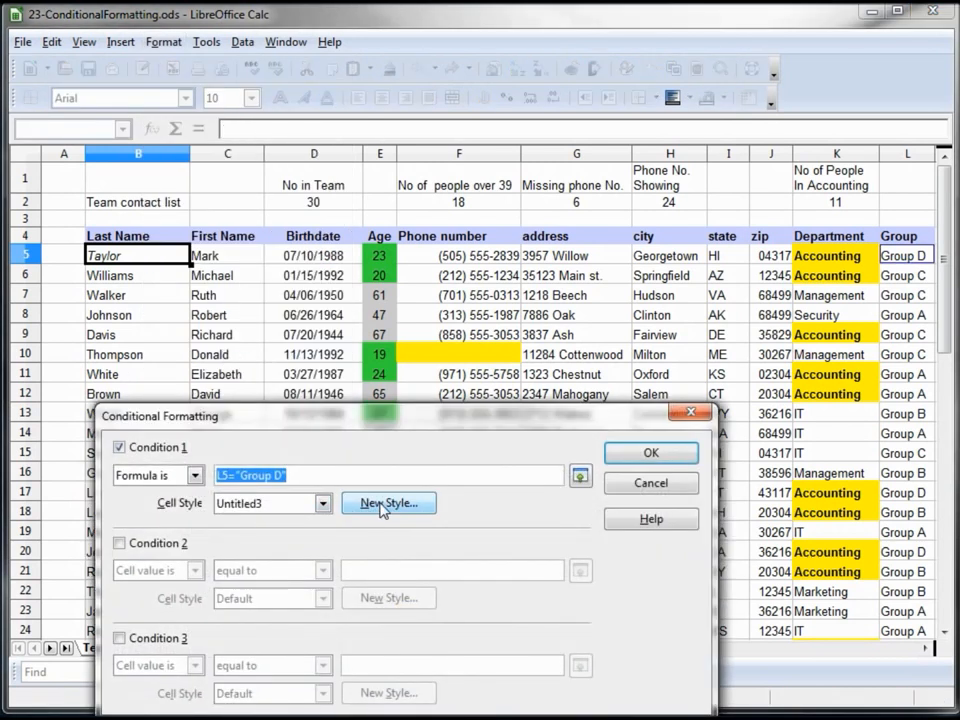
click(660, 485)
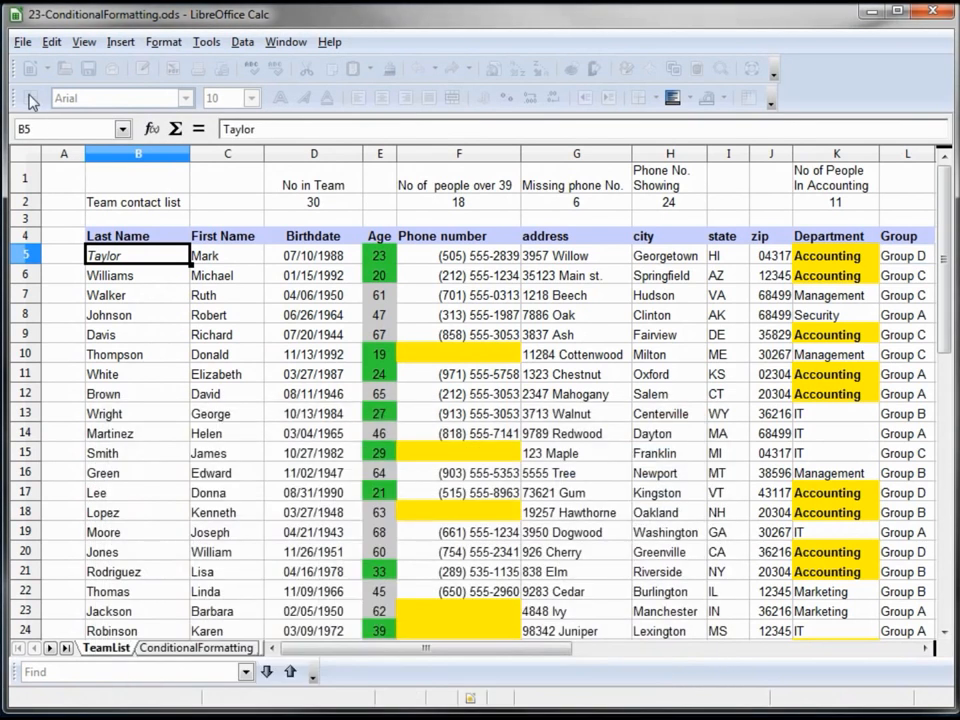
Step: Open the Untitled3 cell style for modification and set its font style to Bold Italic
click(31, 99)
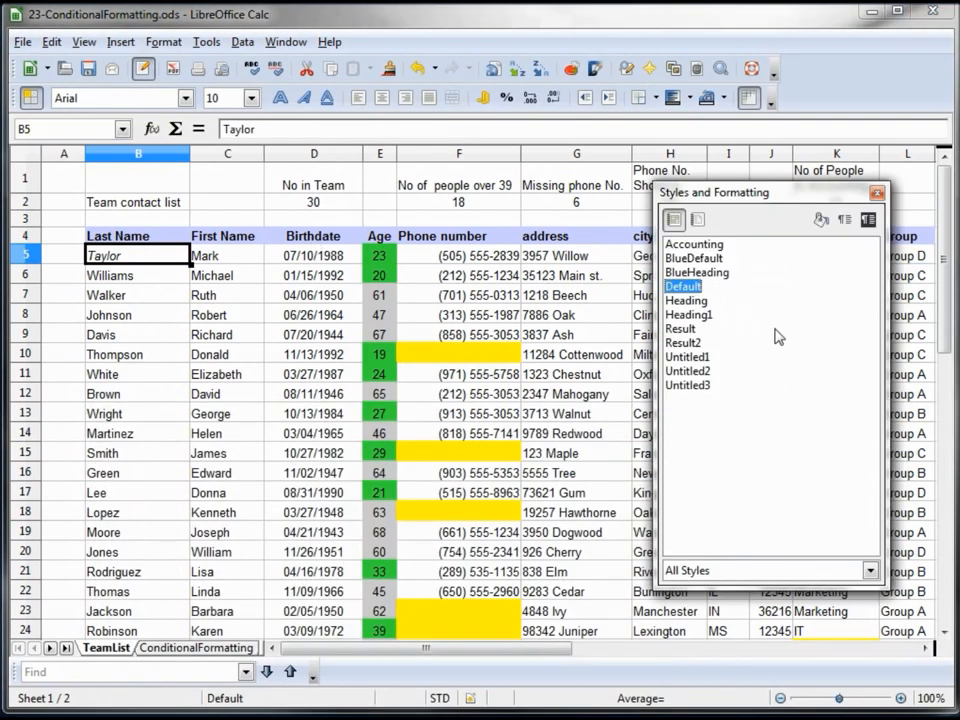
click(695, 385)
right_click(708, 391)
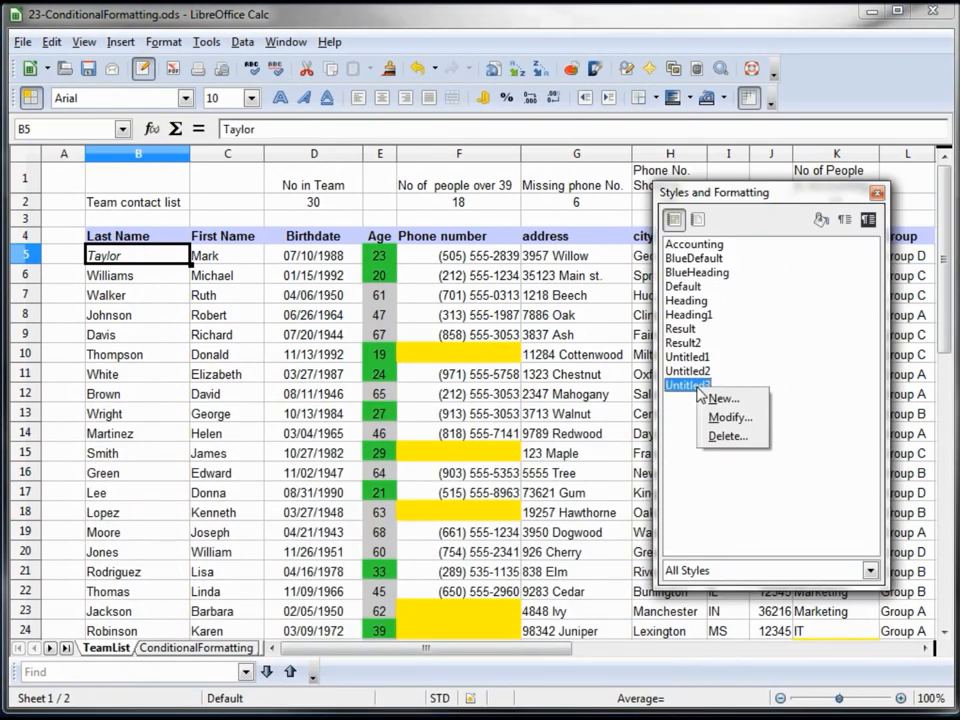
click(692, 418)
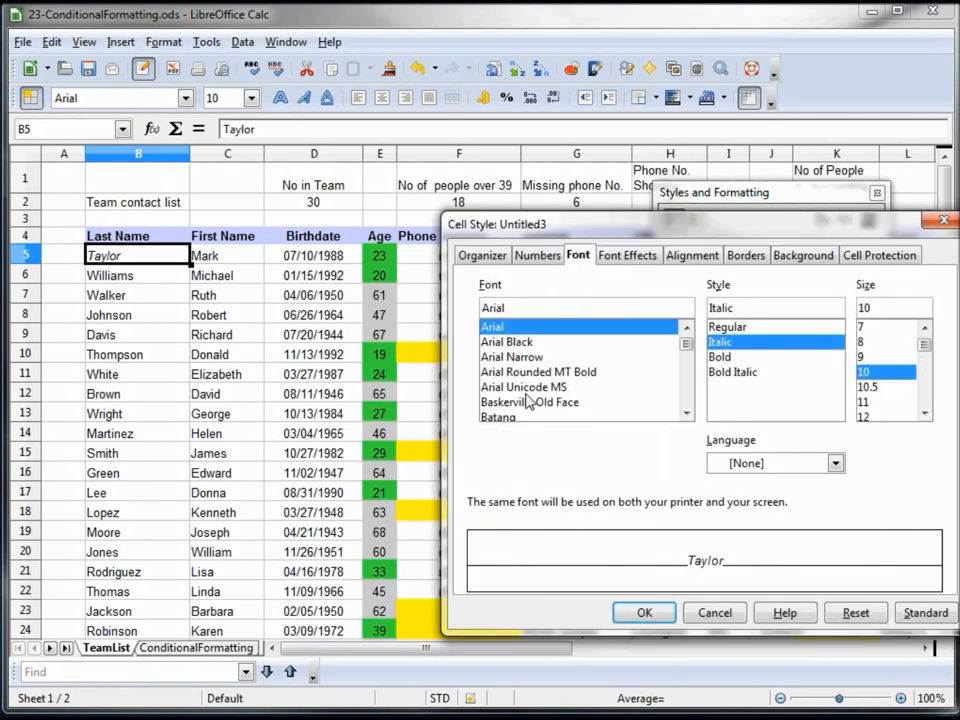
click(736, 358)
click(736, 374)
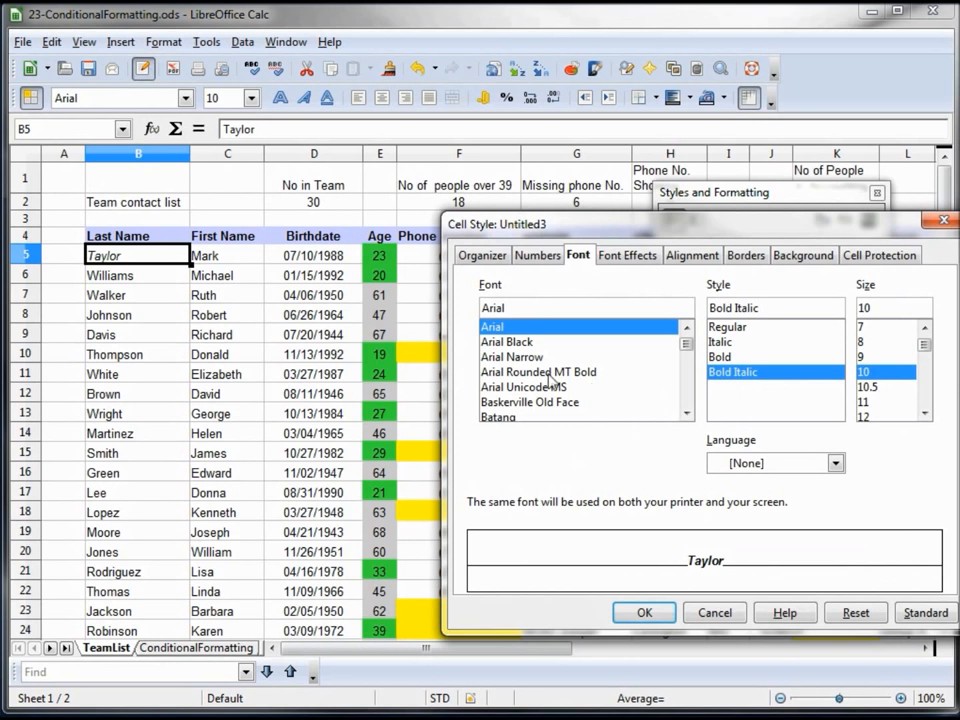
Step: Add a box border on all four sides to the Untitled3 cell style and apply the style changes
click(749, 257)
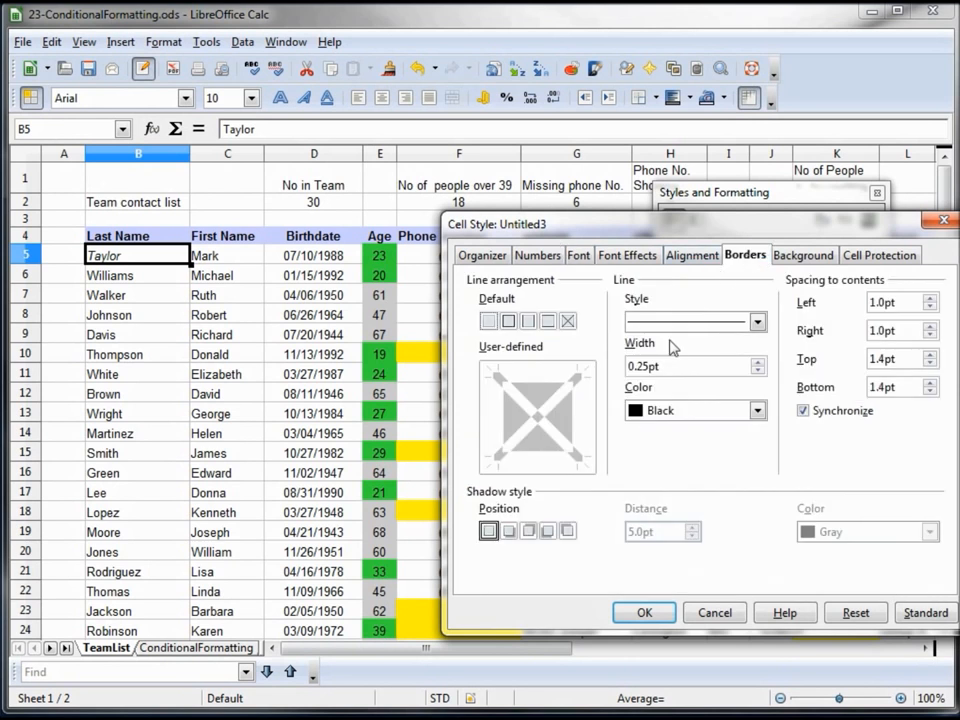
click(644, 612)
click(150, 277)
click(175, 256)
click(210, 258)
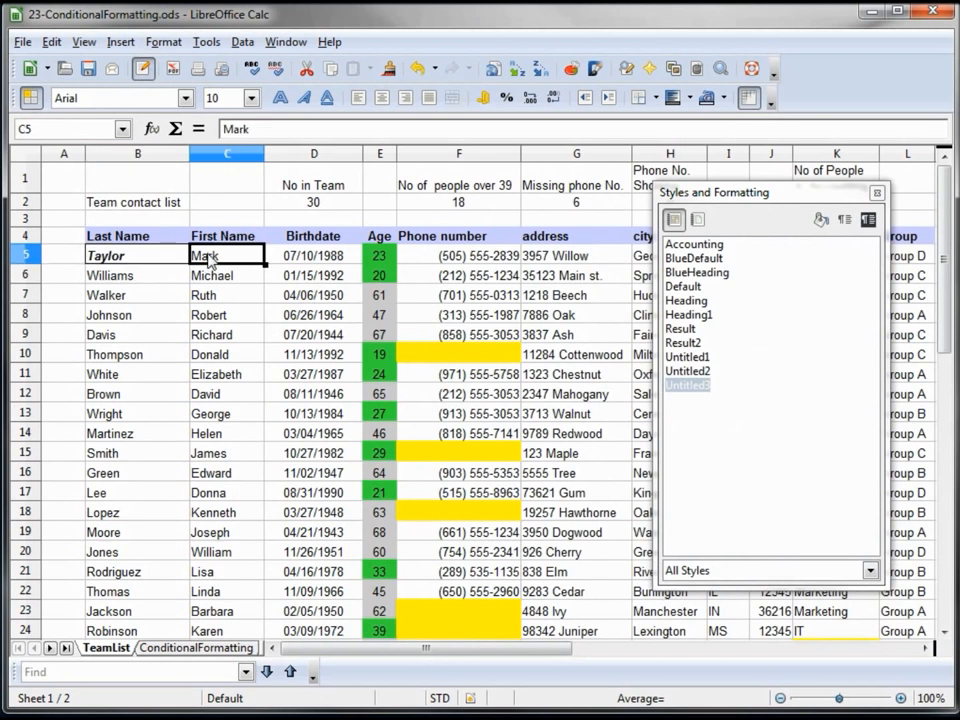
Step: Copy B5's conditional format onto the adjacent First Name cell, C5
click(138, 262)
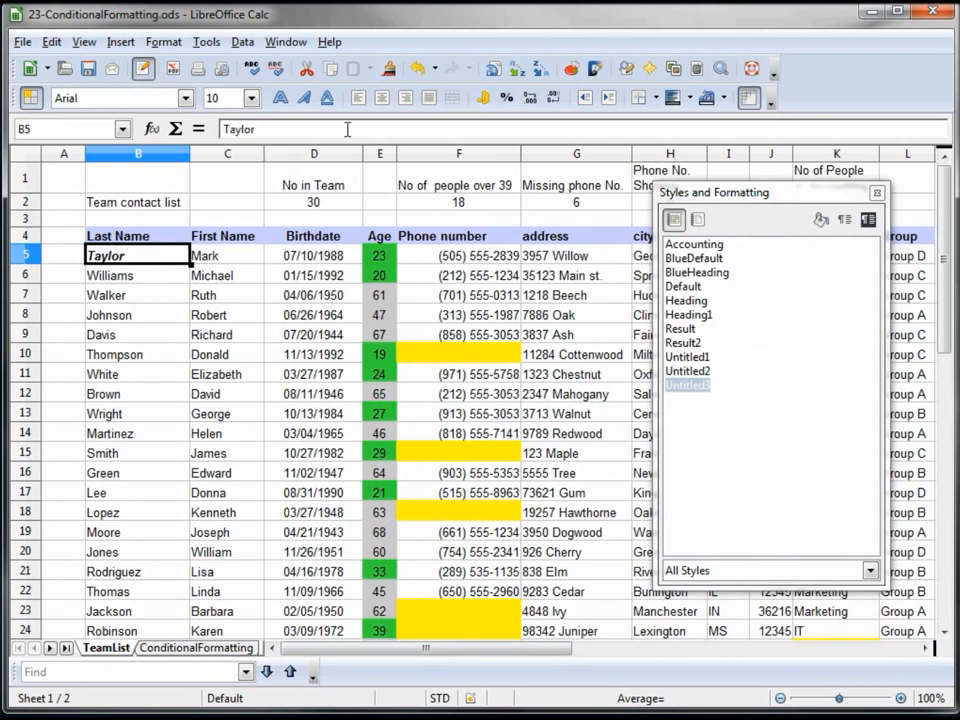
click(388, 68)
click(214, 254)
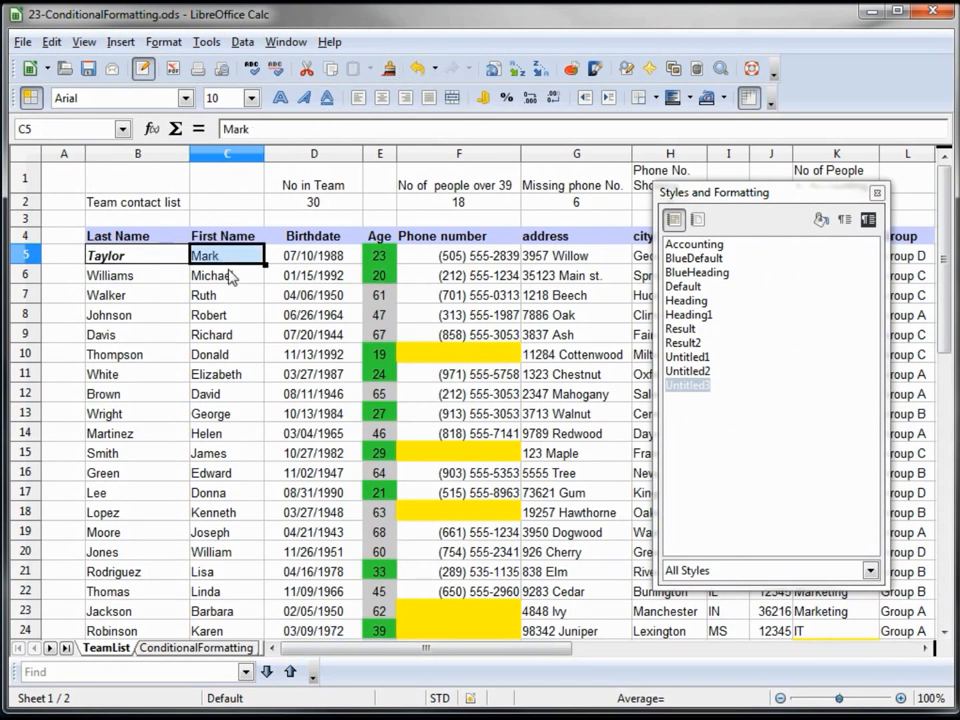
click(225, 274)
click(229, 256)
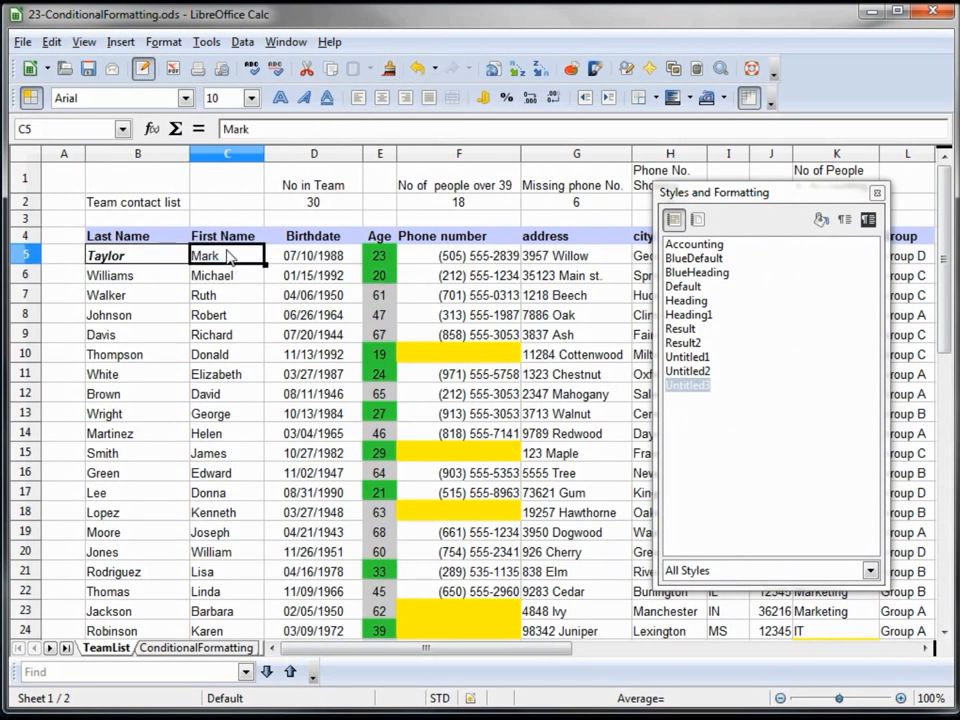
Step: Correct the formula in C5's condition 1 to L5="Group D" and apply it
click(155, 43)
click(216, 304)
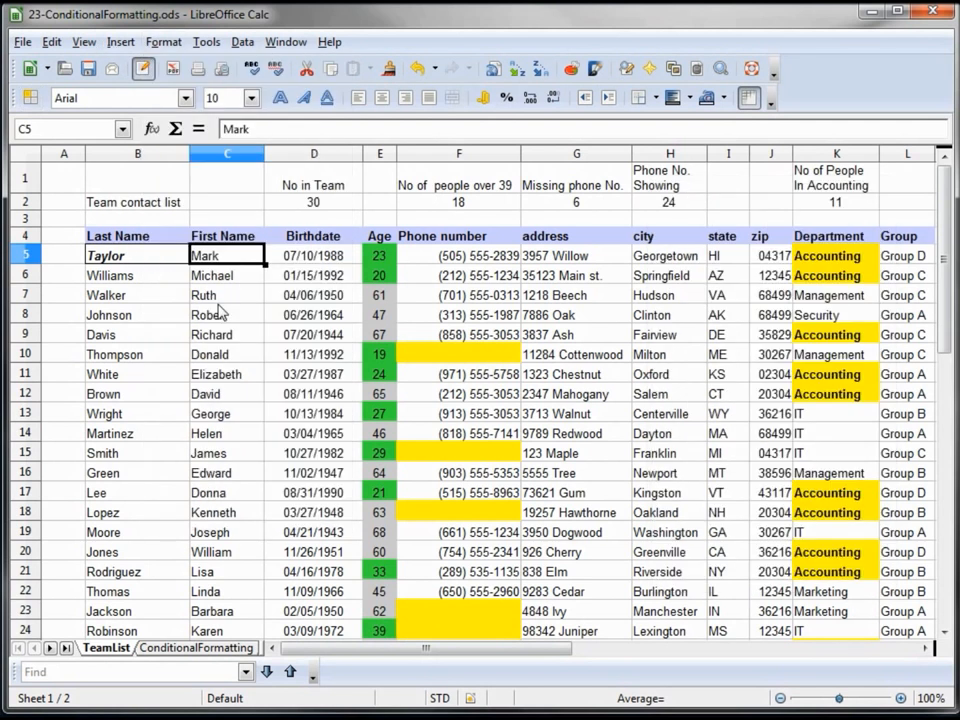
click(163, 42)
click(237, 349)
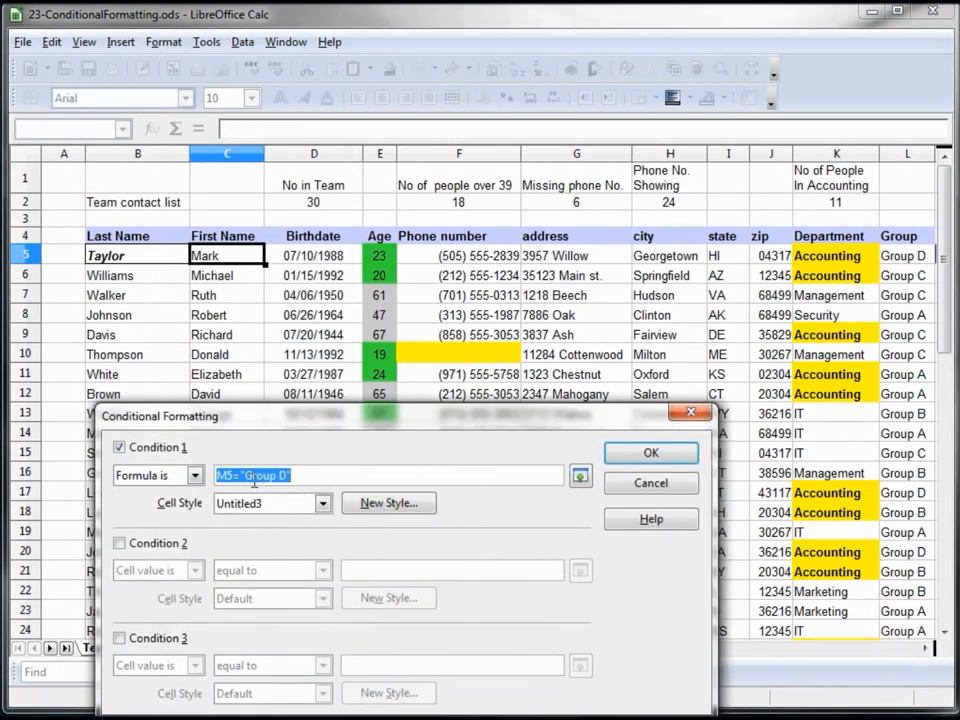
click(227, 477)
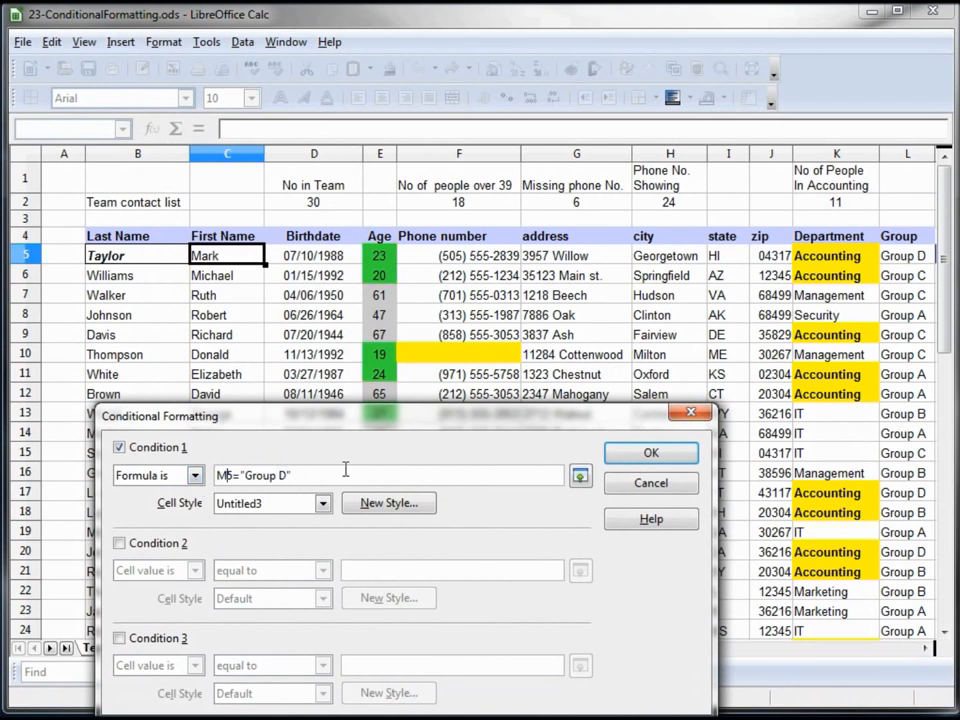
key(BackSpace)
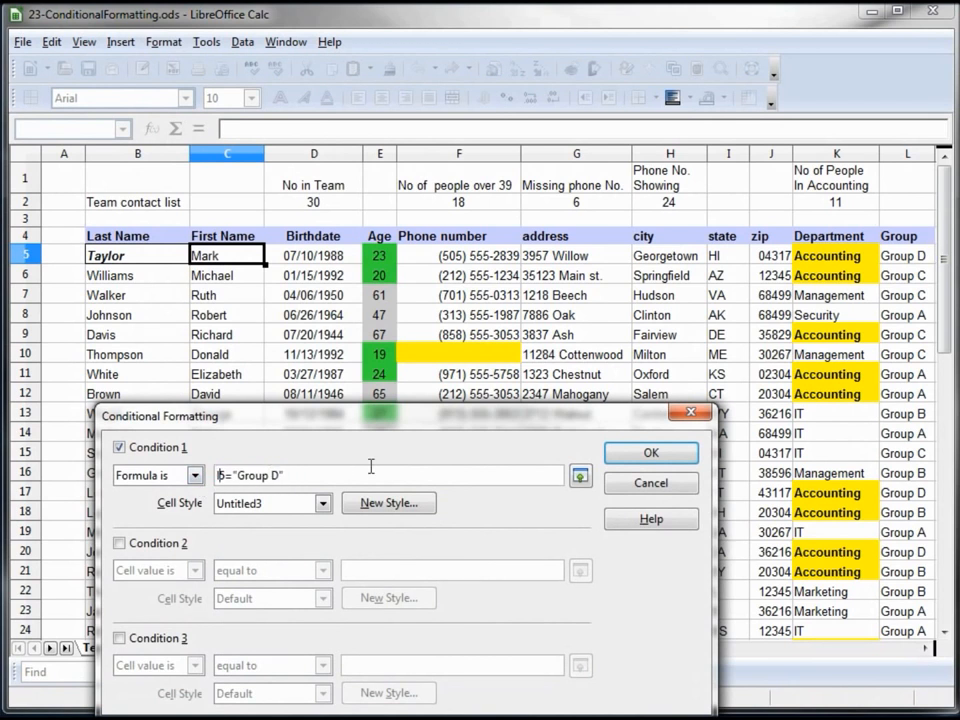
text(I)
click(640, 453)
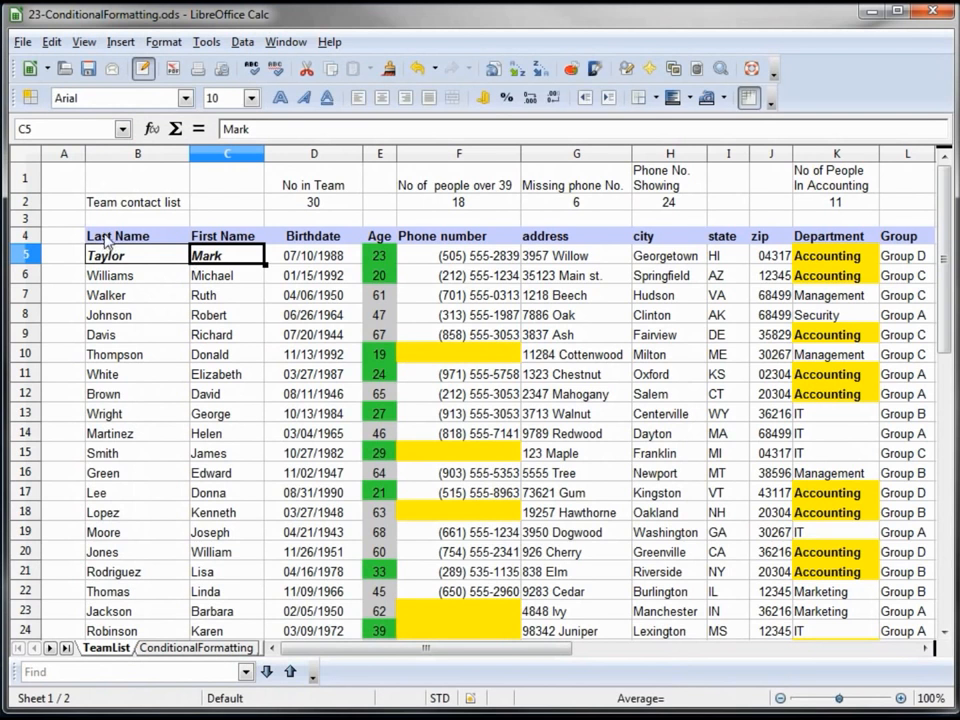
Step: Copy the conditional format of B5:C5 onto the remaining Last Name and First Name cells below
click(124, 275)
drag(122, 256, 210, 254)
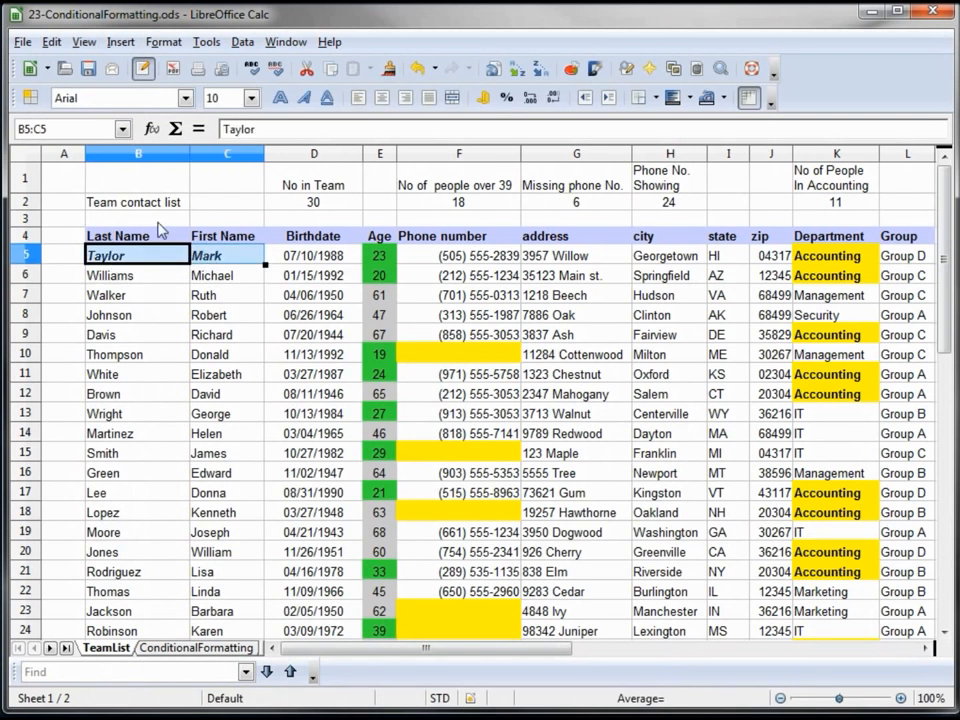
click(388, 72)
mouse_move(128, 276)
mouse_down()
mouse_move(141, 279)
mouse_move(190, 666)
mouse_move(220, 509)
mouse_up()
scroll(220, 509, up, 5)
click(221, 504)
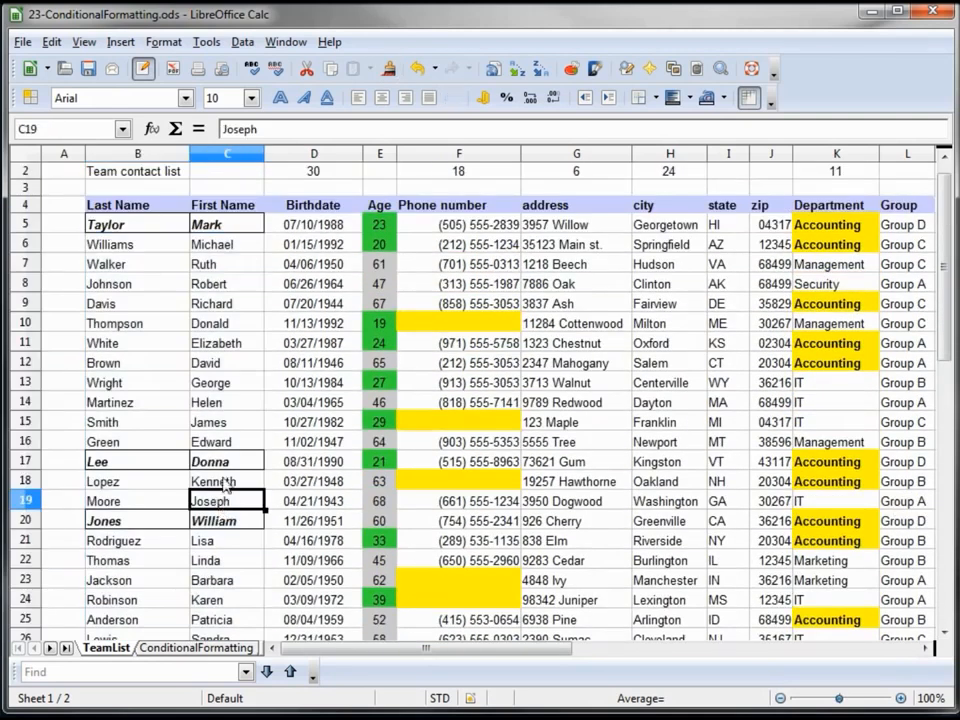
scroll(228, 532, up, 1)
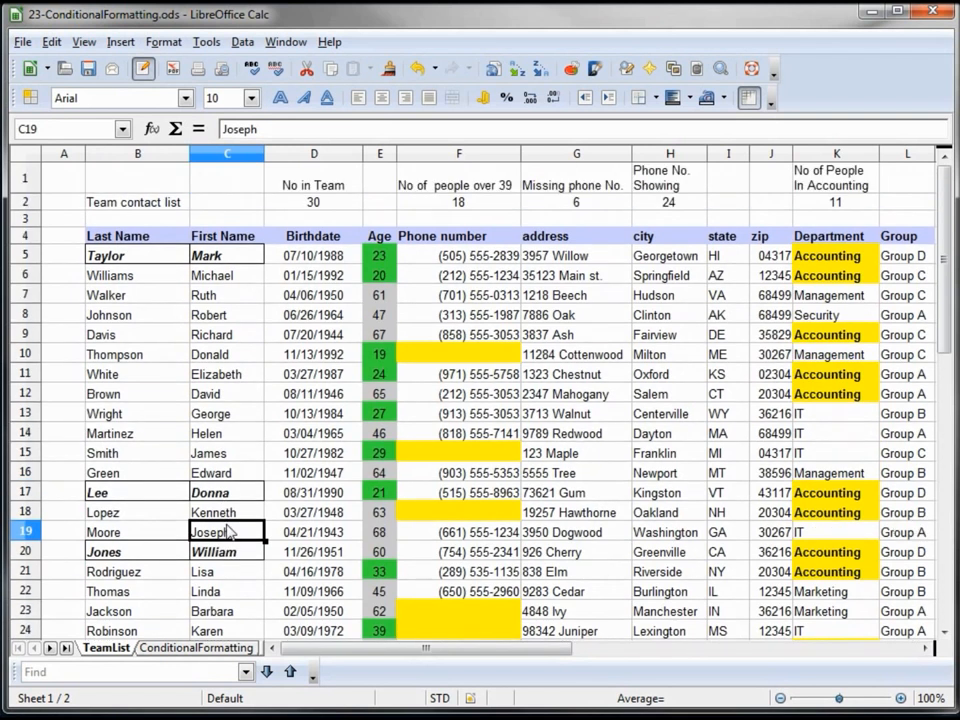
click(132, 254)
click(205, 257)
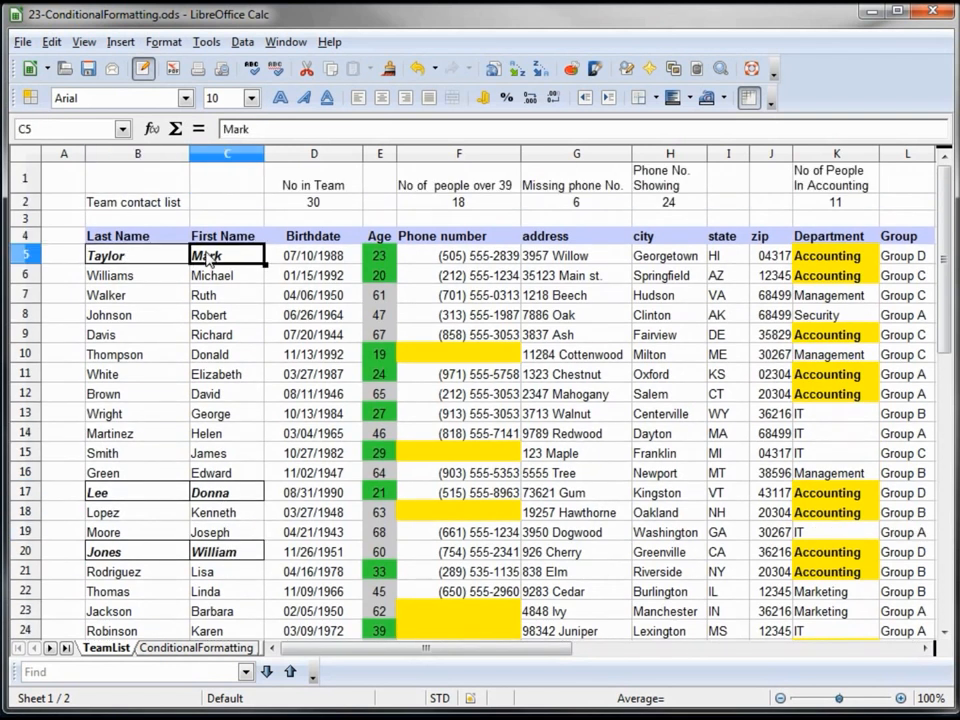